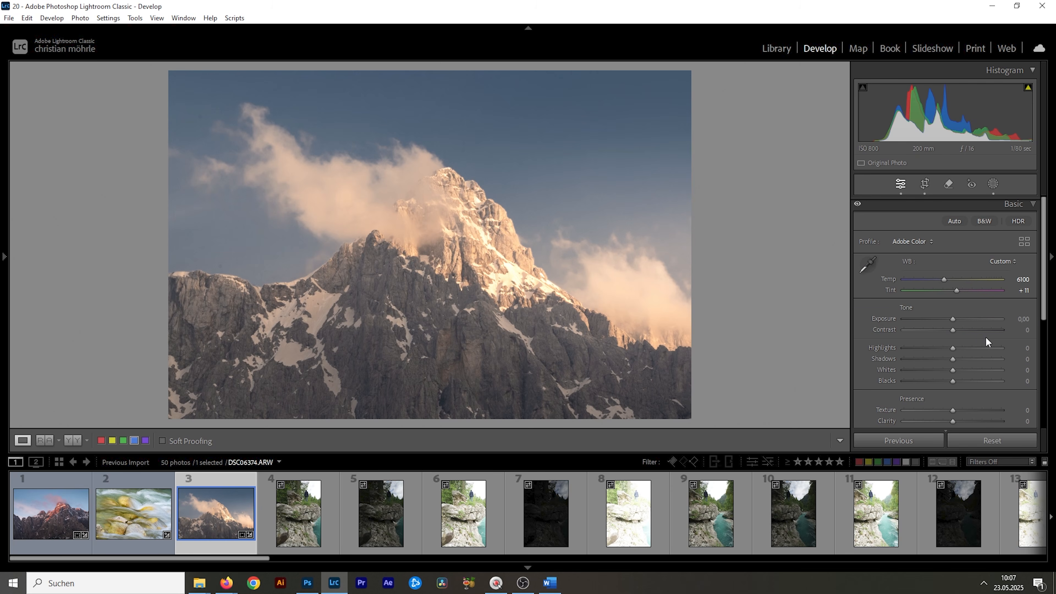
- Set the mountain photo's Exposure to −1.10, Shadows to −100 and Highlights to +100
drag(952, 319, 941, 319)
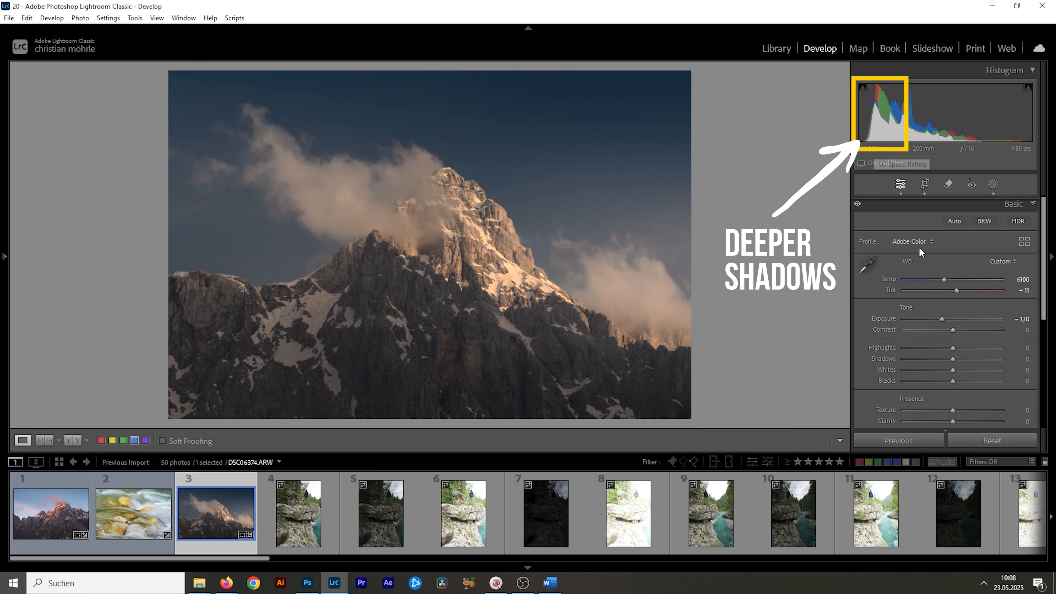
drag(949, 359, 880, 359)
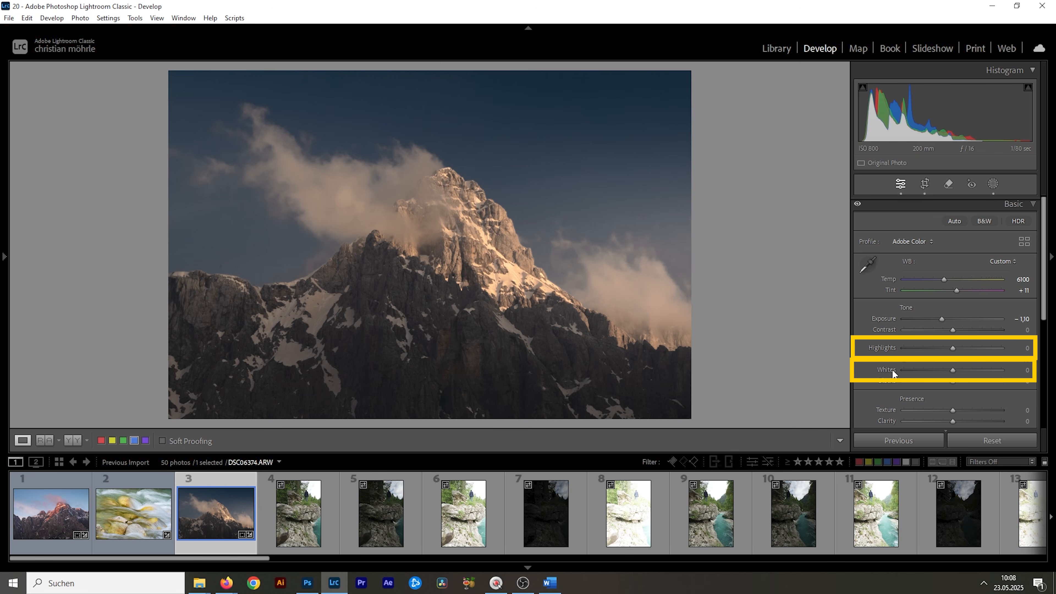
drag(955, 349, 1002, 354)
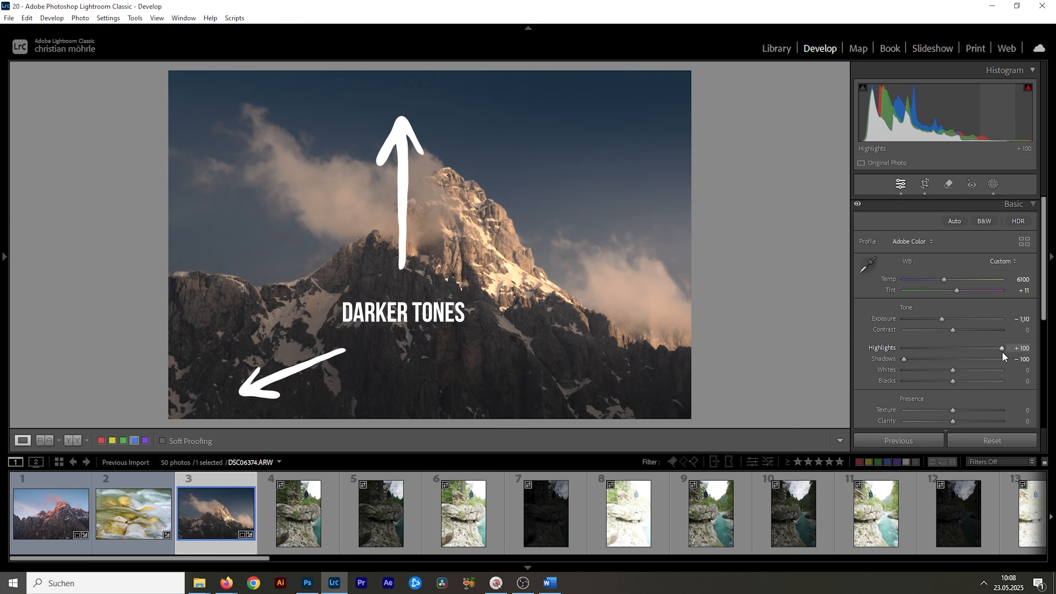
- Set Whites to +15 and Blacks to −11 on the mountain photo, checking the black point with the clipping preview
drag(951, 370, 955, 370)
drag(952, 381, 949, 380)
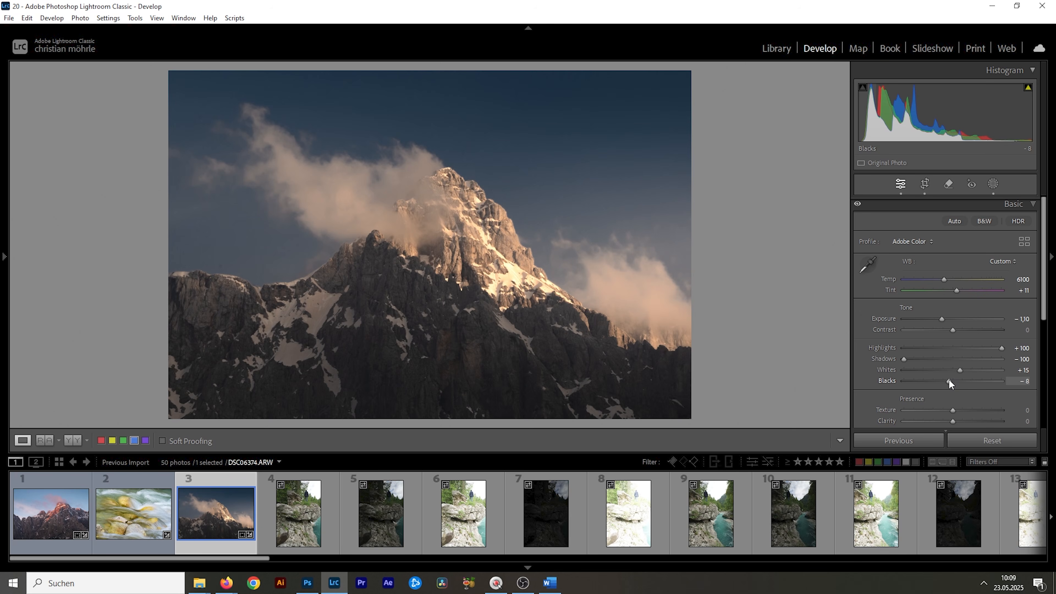
alt+click(950, 380)
mouse_move(950, 380)
mouse_down()
mouse_move(919, 382)
mouse_move(946, 382)
mouse_up()
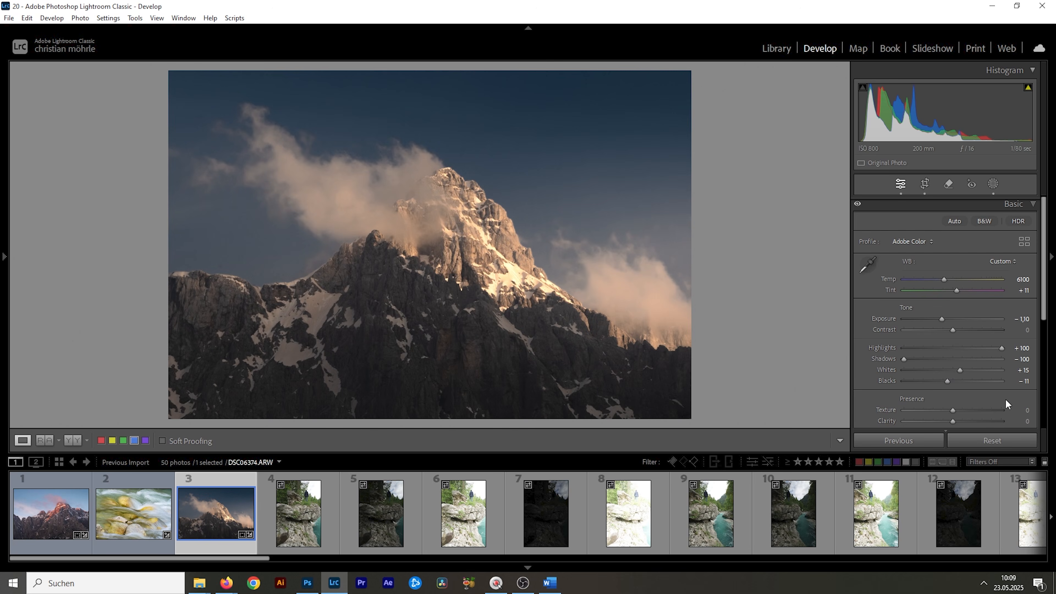
- Check white clipping and set Whites to +25, then adjust Exposure to −0.78 and lower Blacks further
alt+click(962, 370)
drag(961, 372, 994, 376)
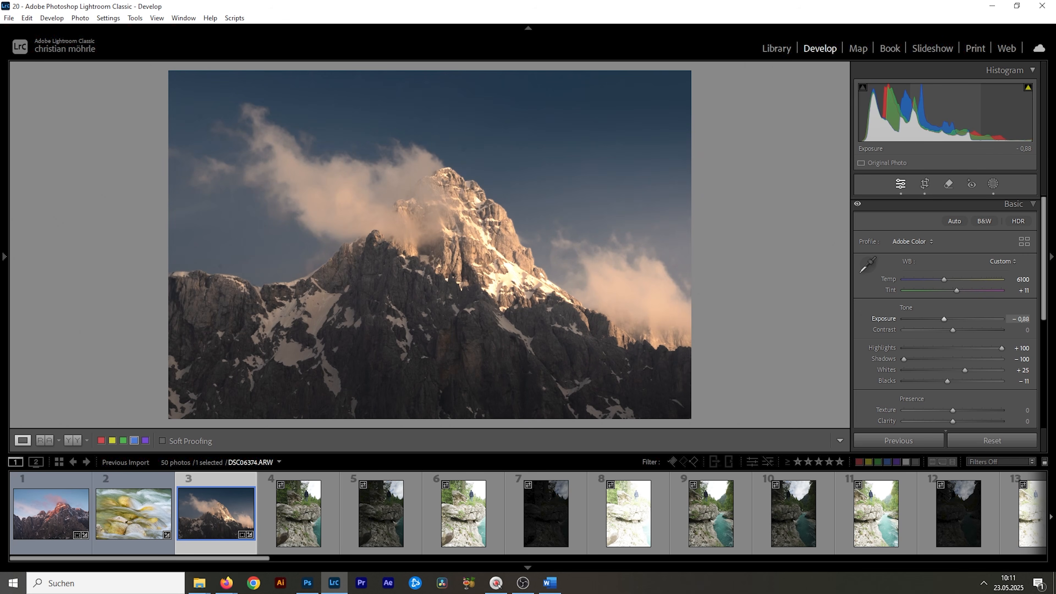
drag(945, 112, 948, 112)
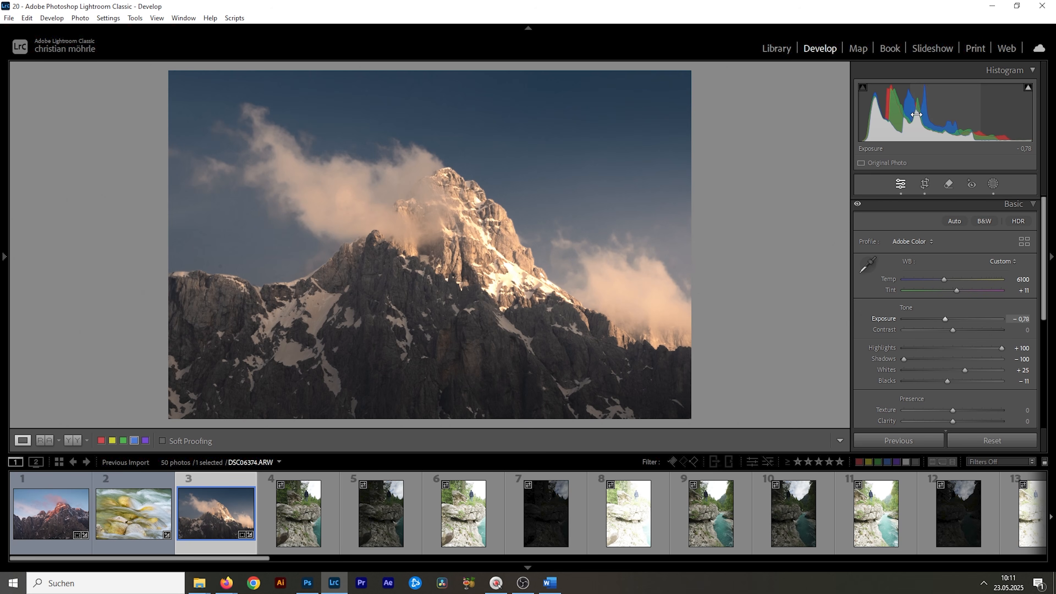
drag(874, 121, 873, 122)
drag(947, 382, 937, 381)
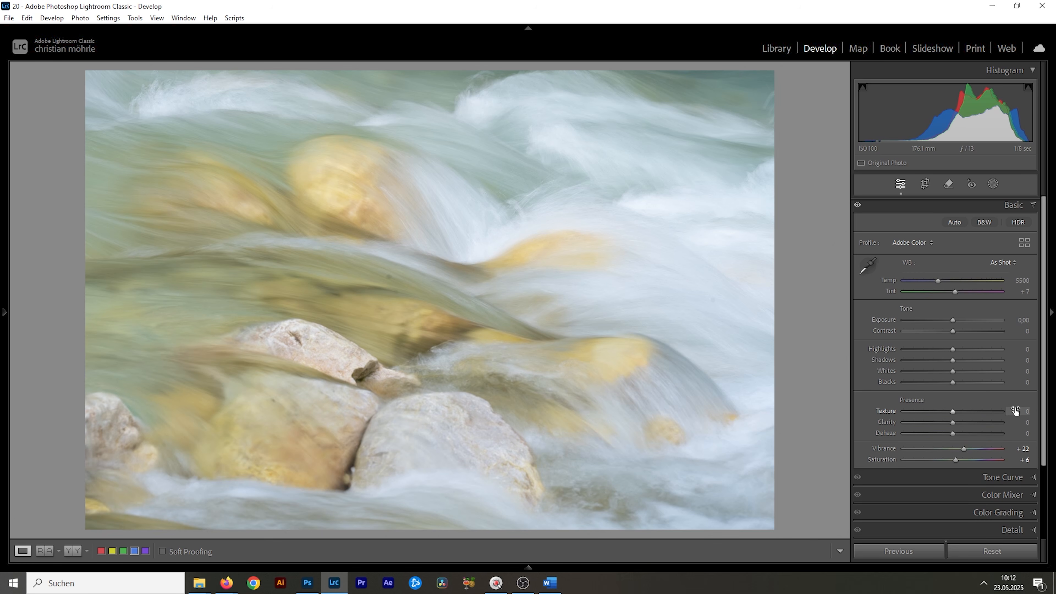
- Set Dehaze to +24 on the photo of river rocks and try different Clarity strengths up to +100
drag(953, 434, 992, 422)
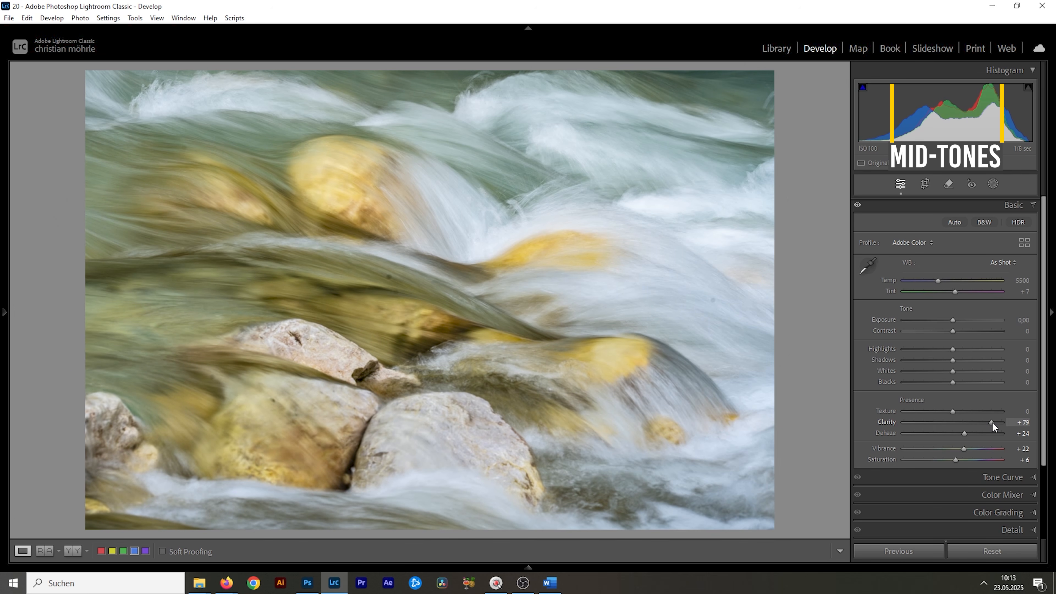
drag(995, 423, 962, 418)
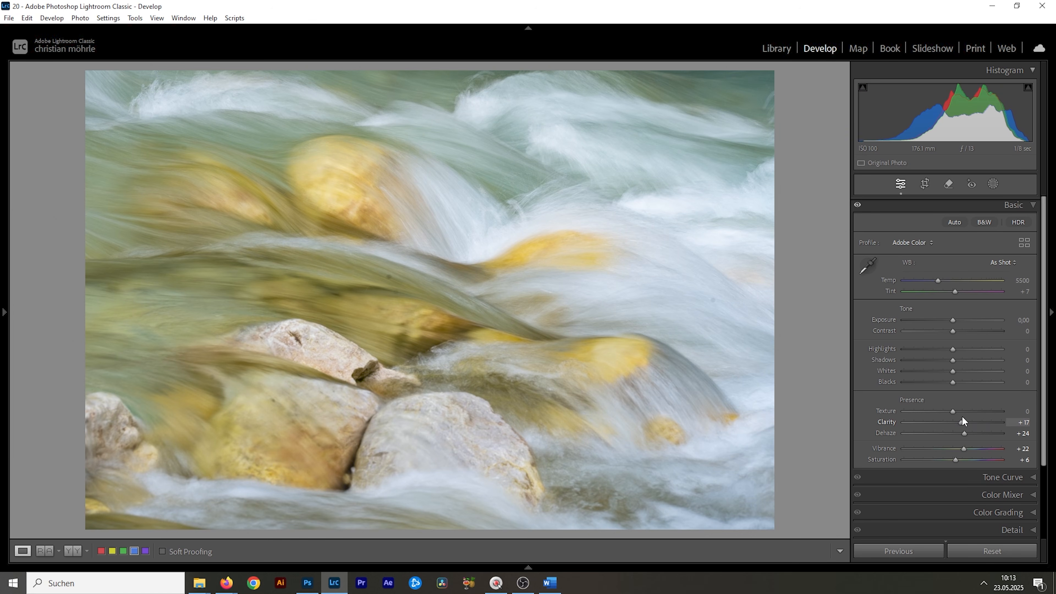
drag(964, 421, 1019, 411)
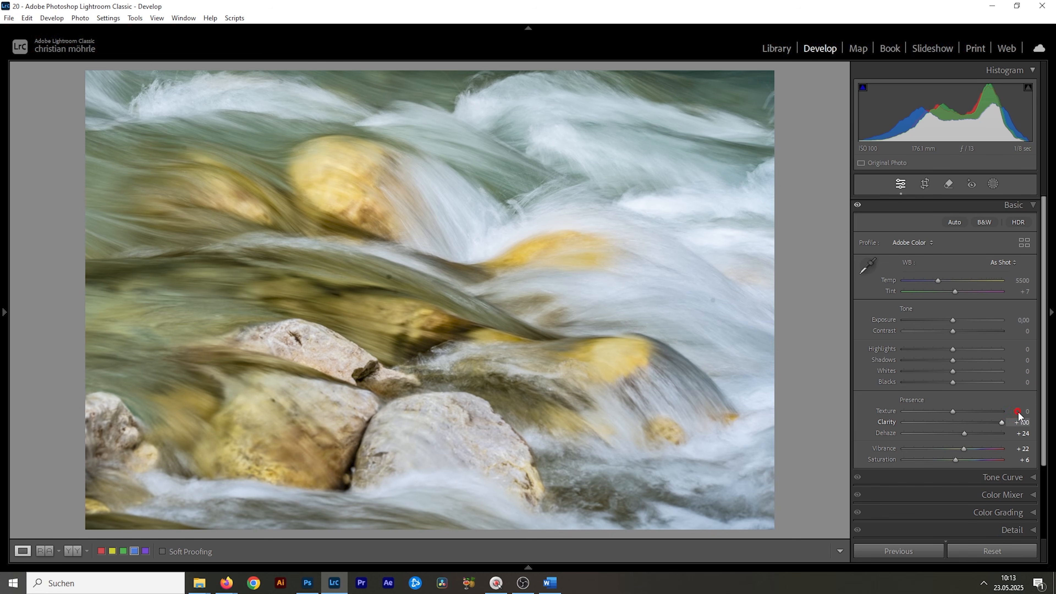
- Soften the photo of river rocks by reducing Clarity to −7 and lowering Dehaze
mouse_move(965, 434)
mouse_down()
mouse_move(985, 433)
mouse_move(976, 431)
mouse_up()
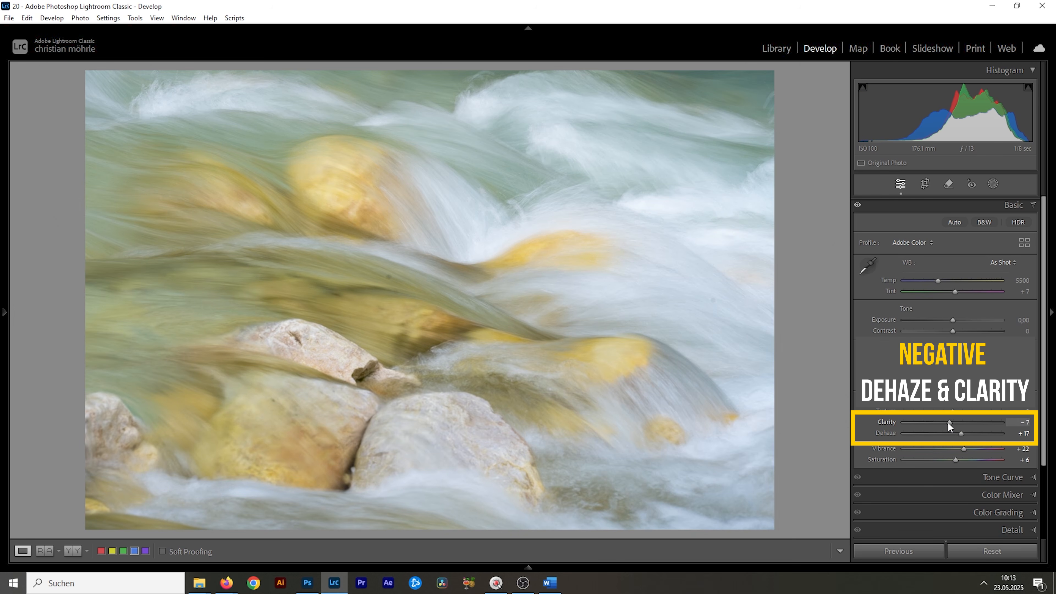
drag(964, 432, 953, 432)
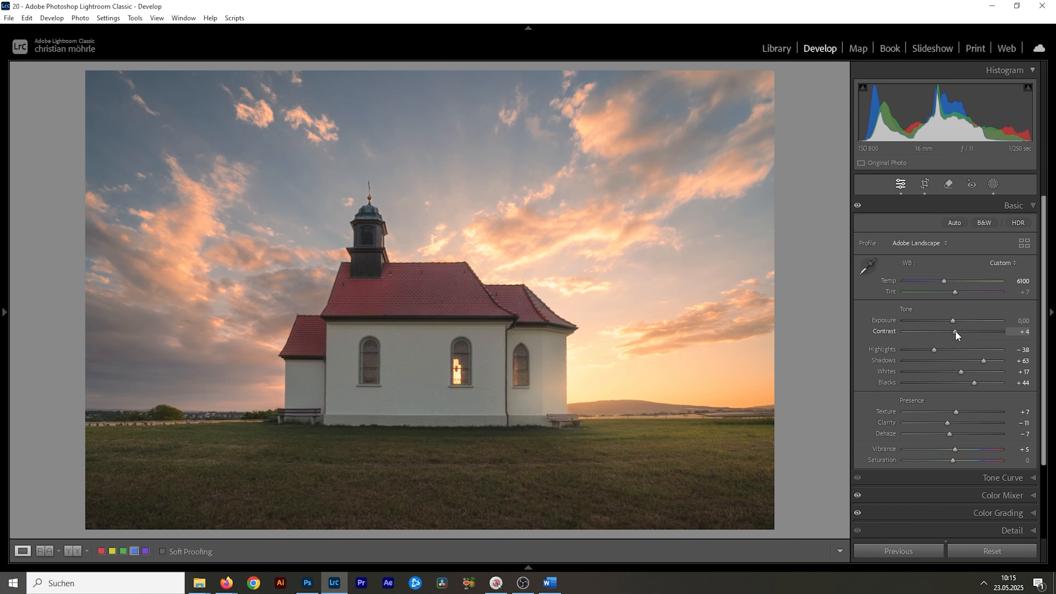
- Lower the chapel photo's Contrast slightly and draw a linear gradient mask fading from the sky down to the chapel windows
mouse_move(956, 331)
mouse_down()
mouse_move(965, 333)
mouse_move(952, 332)
mouse_up()
click(994, 184)
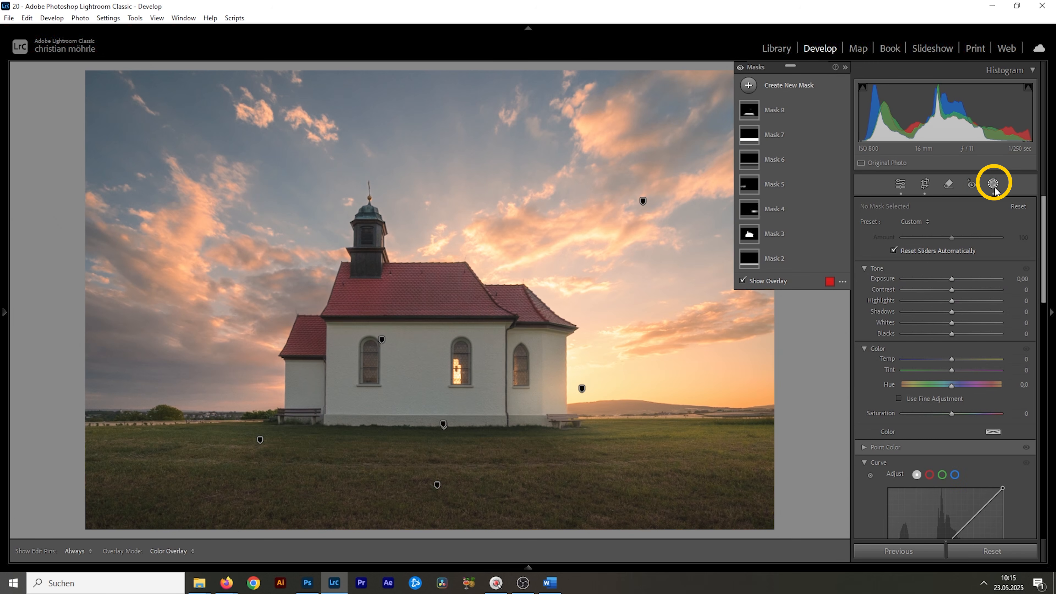
click(749, 84)
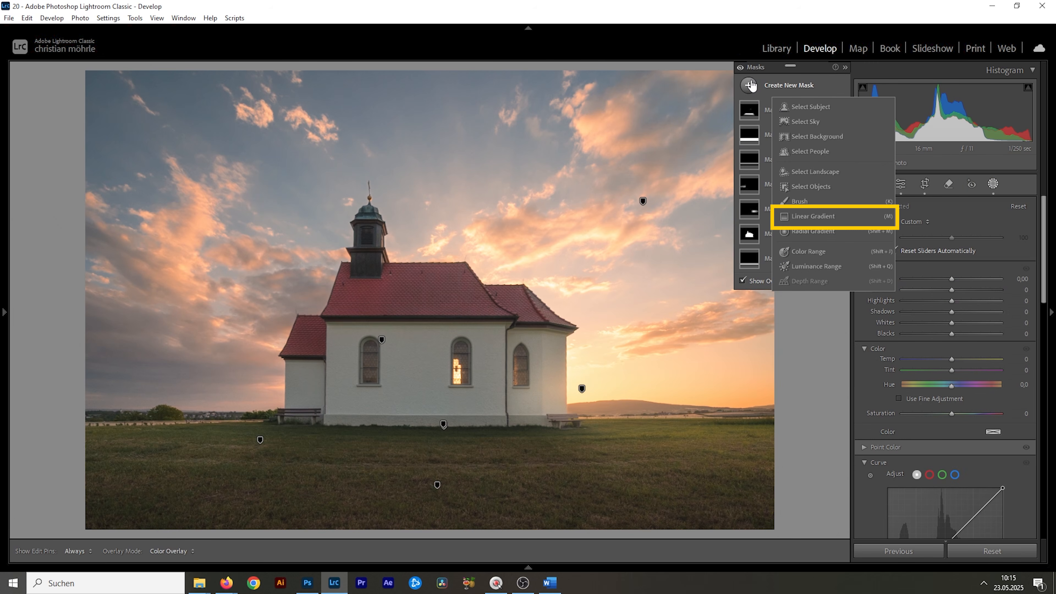
click(824, 217)
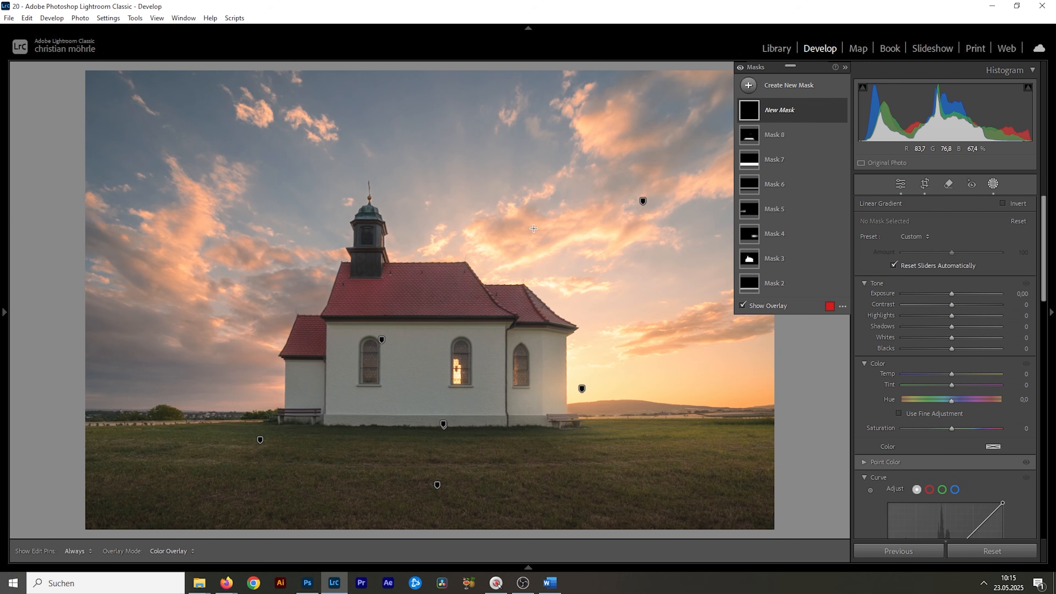
drag(457, 172, 460, 370)
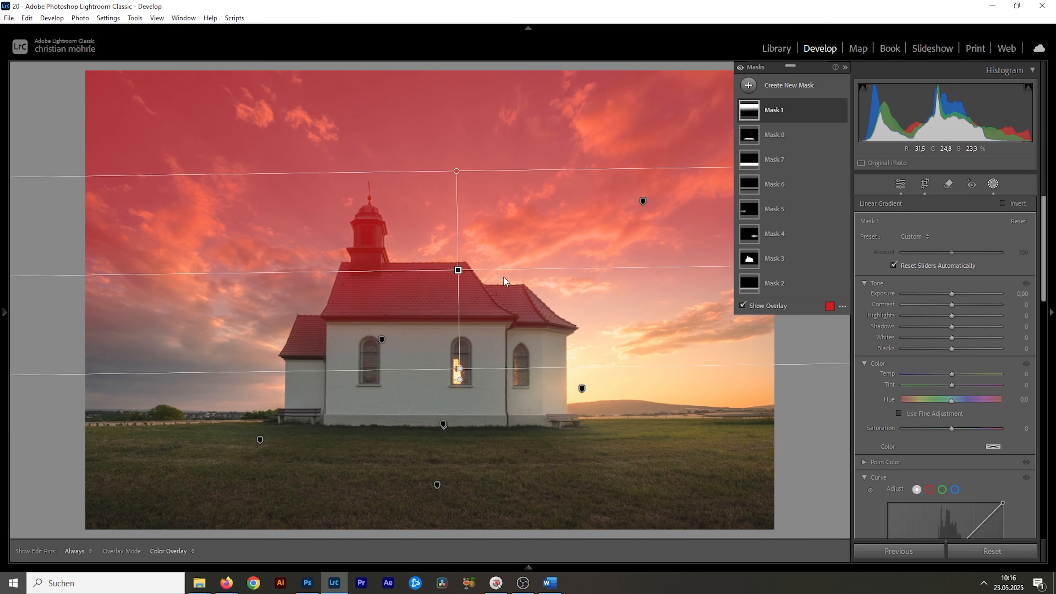
- Subtract the chapel from the new gradient mask using automatic subject selection
click(786, 111)
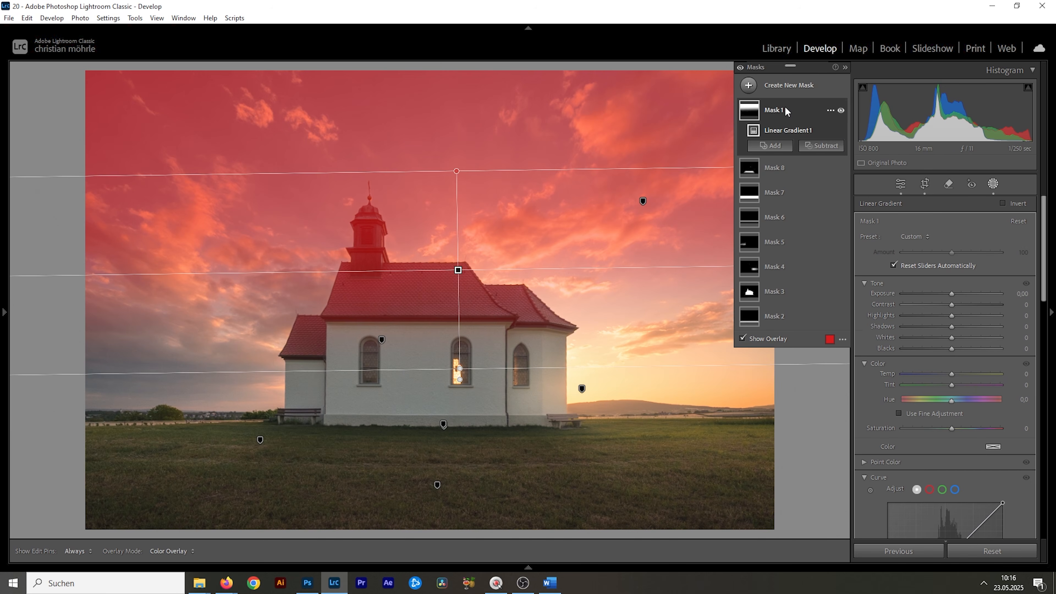
click(817, 146)
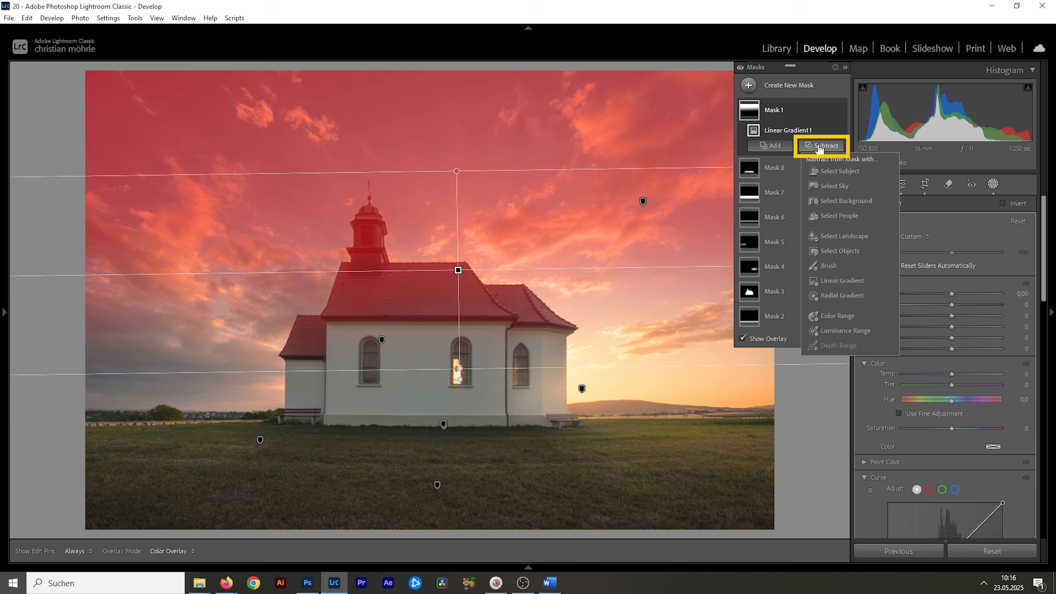
click(829, 172)
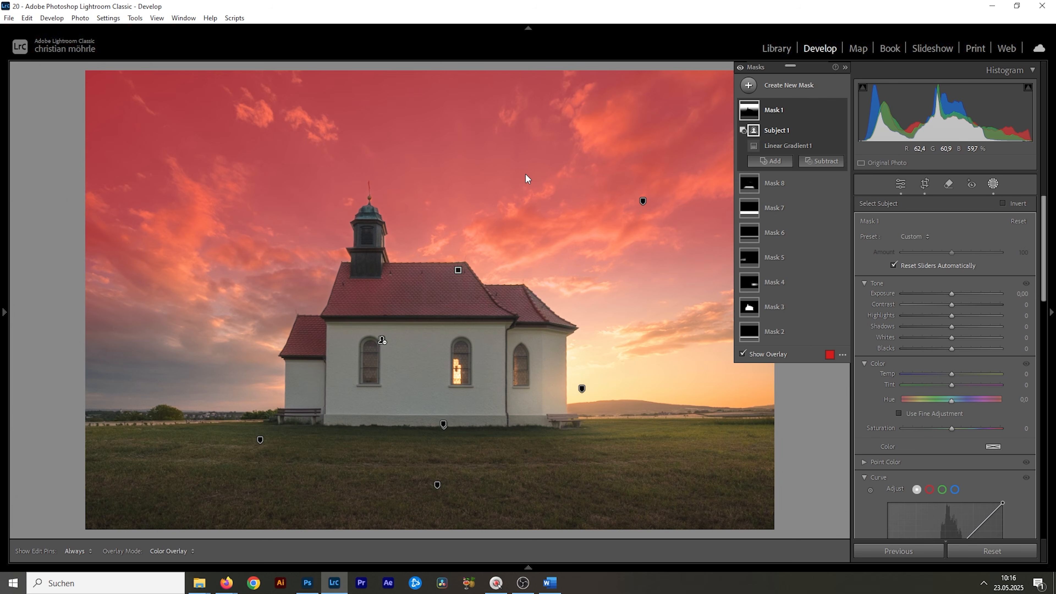
- Hide the mask overlay and deepen the sky mask with Shadows at −38 and Blacks at −31
key(o)
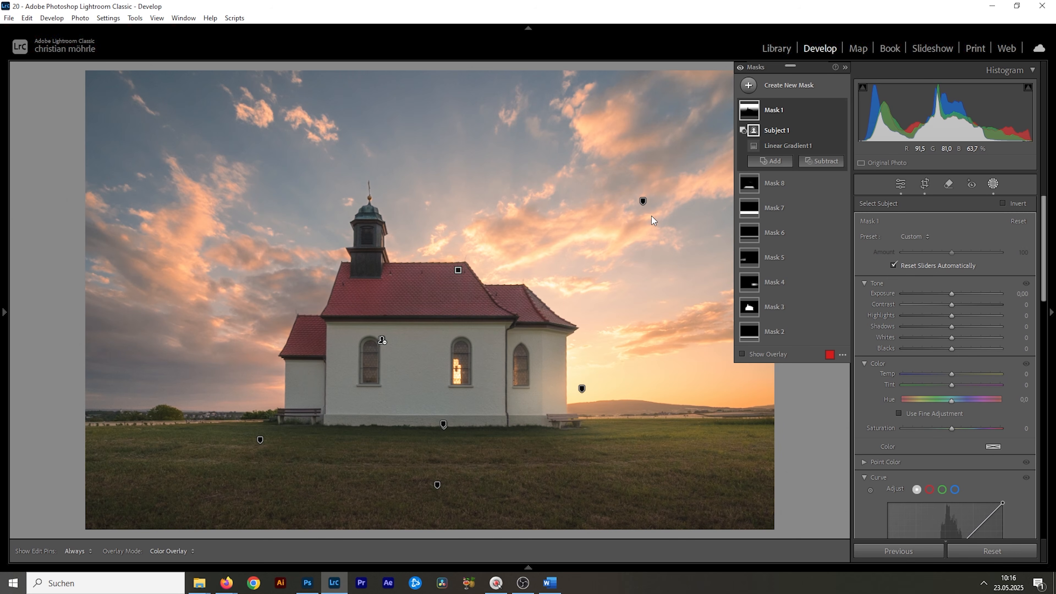
drag(952, 348, 932, 325)
scroll(978, 377, down, 5)
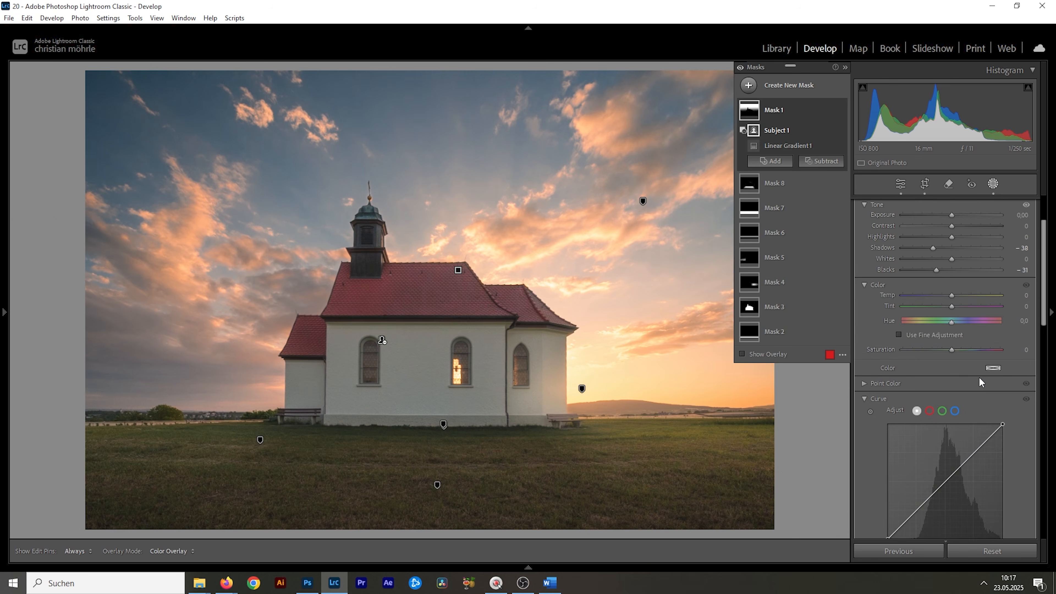
mouse_move(954, 375)
mouse_down()
mouse_move(968, 375)
mouse_move(952, 374)
mouse_up()
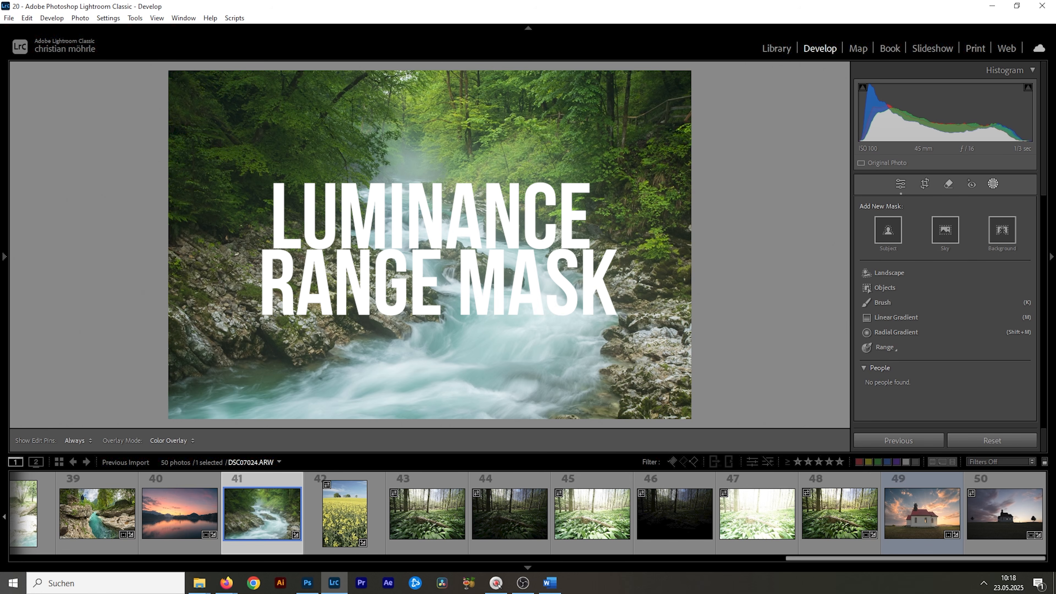
- Add a luminance range mask to the forest river photo and limit its range to 15–86
click(900, 345)
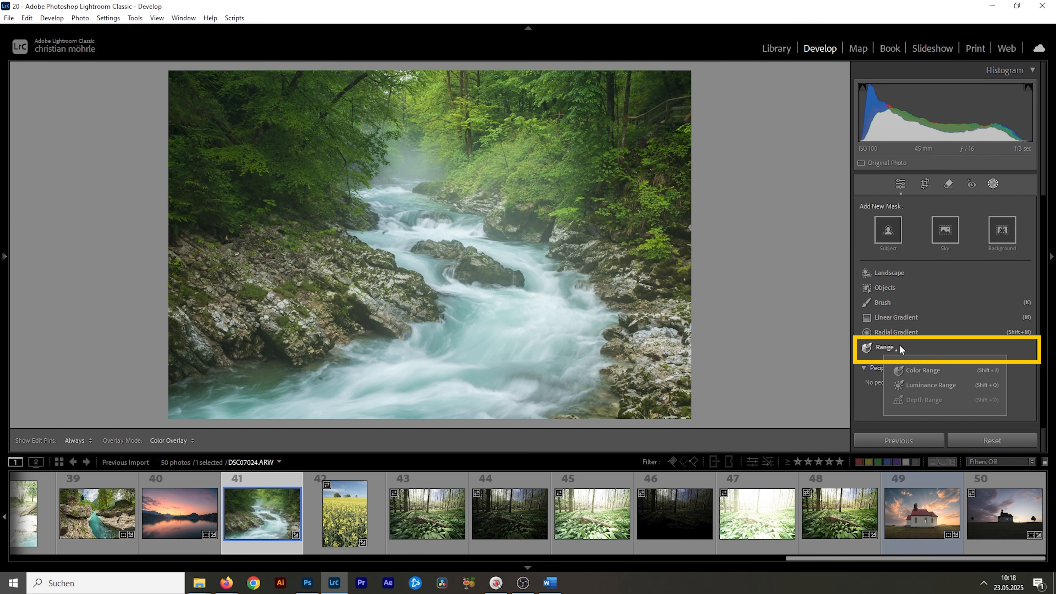
click(929, 387)
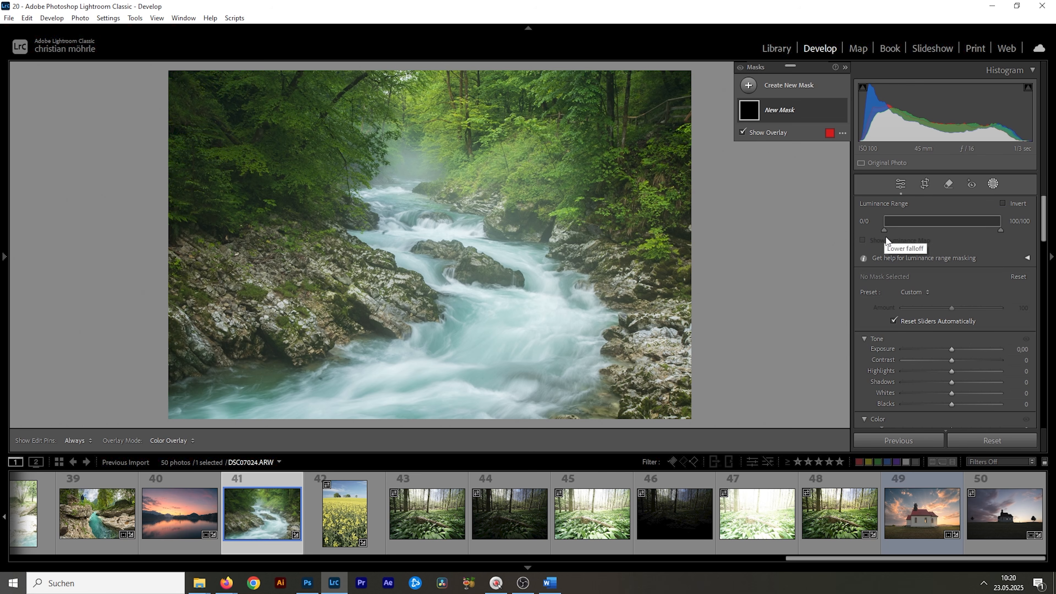
mouse_move(884, 231)
mouse_down()
mouse_move(917, 240)
mouse_move(903, 240)
mouse_up()
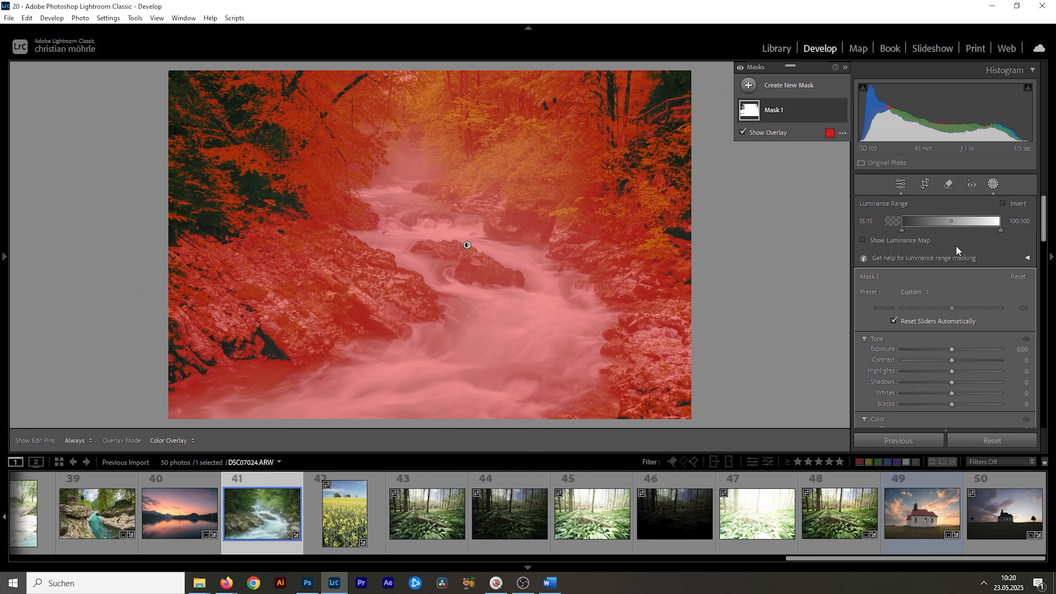
drag(1002, 232, 985, 232)
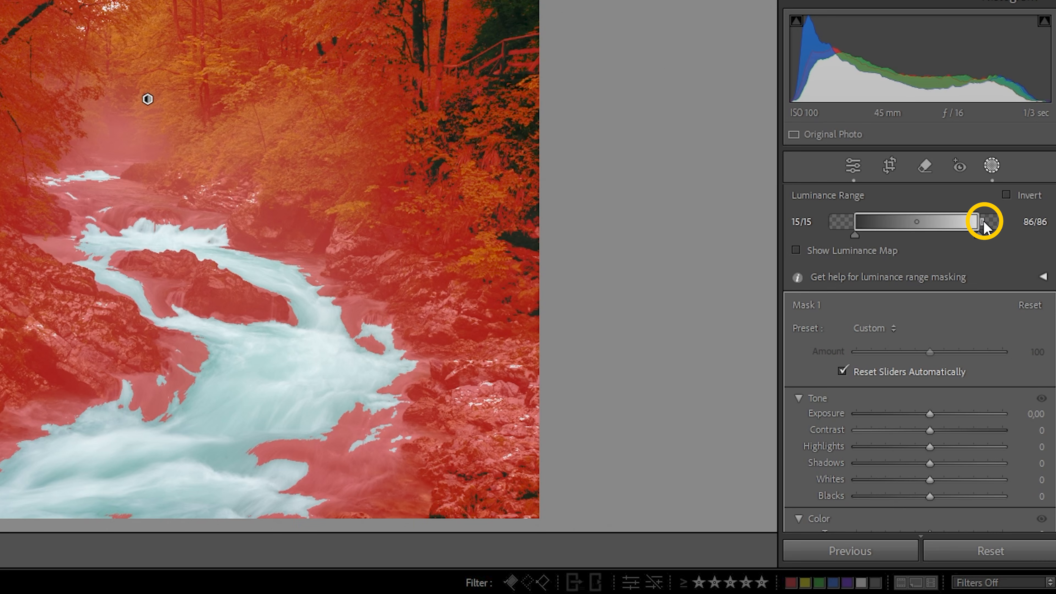
- Feather both ends of the luminance range, setting the dark end to 15/43 and the bright end to 55/86
drag(985, 226, 971, 229)
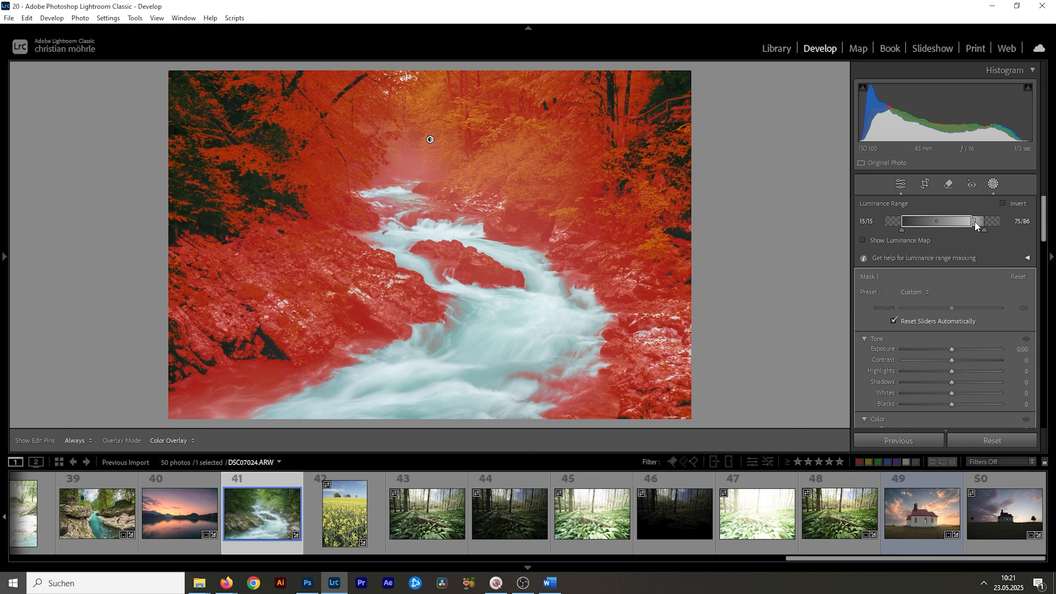
drag(975, 223, 954, 225)
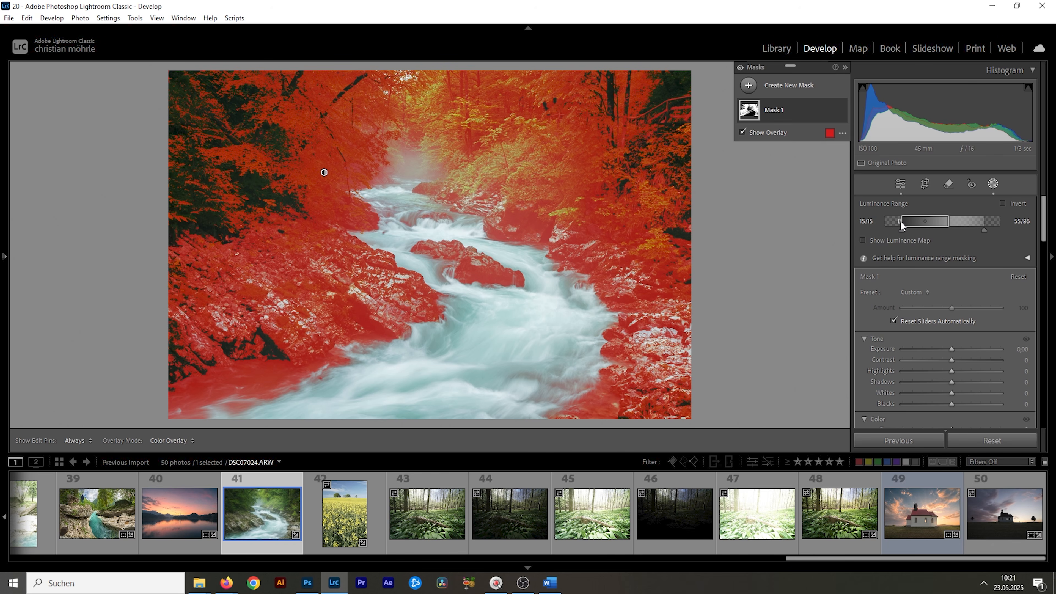
drag(901, 223, 904, 224)
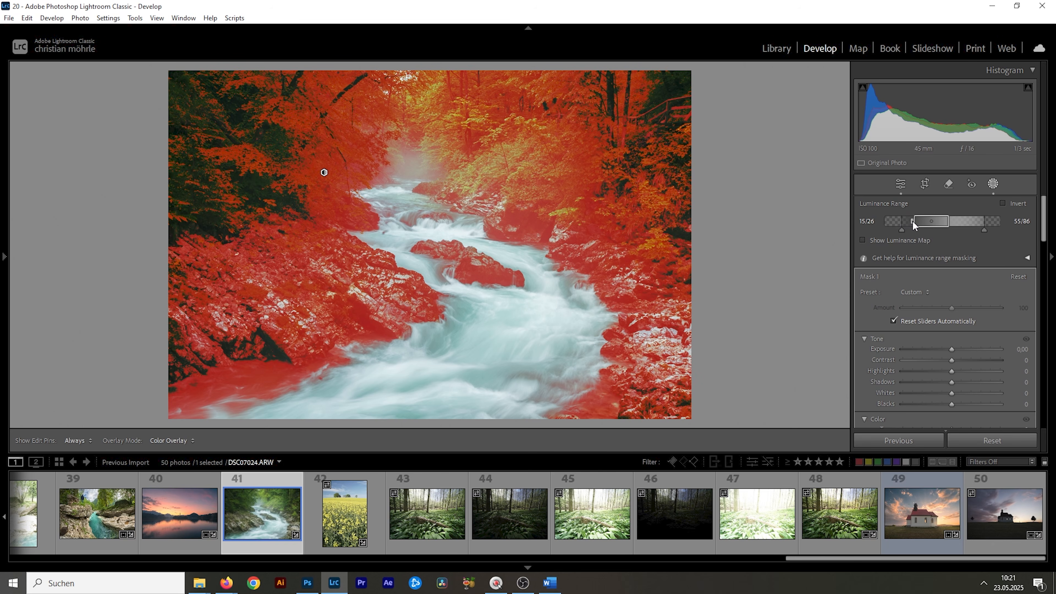
drag(915, 221, 933, 225)
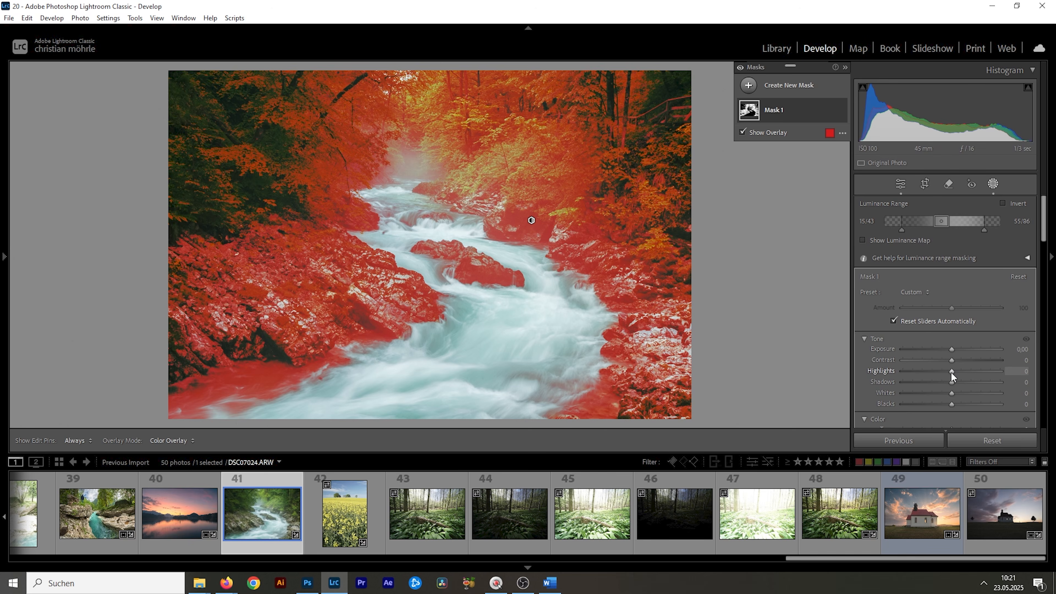
- Set the luminance mask's Highlights to 39, Shadows to −19 and Whites to 29, reset Blacks, and hide the mask for comparison
mouse_move(951, 371)
mouse_down()
mouse_move(971, 372)
mouse_move(941, 382)
mouse_up()
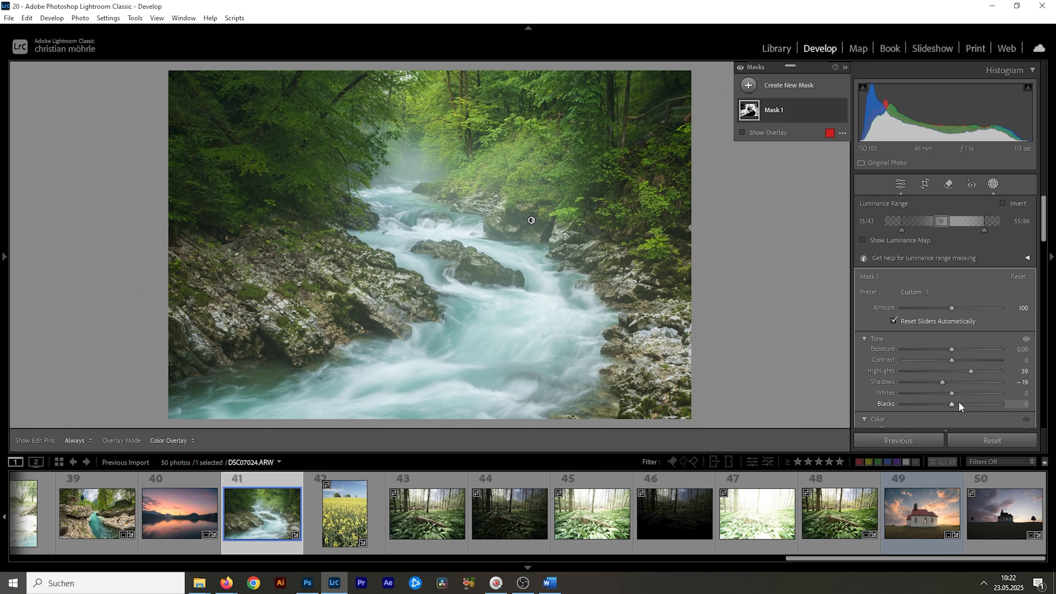
mouse_move(952, 394)
mouse_down()
mouse_move(966, 395)
mouse_move(947, 404)
mouse_up()
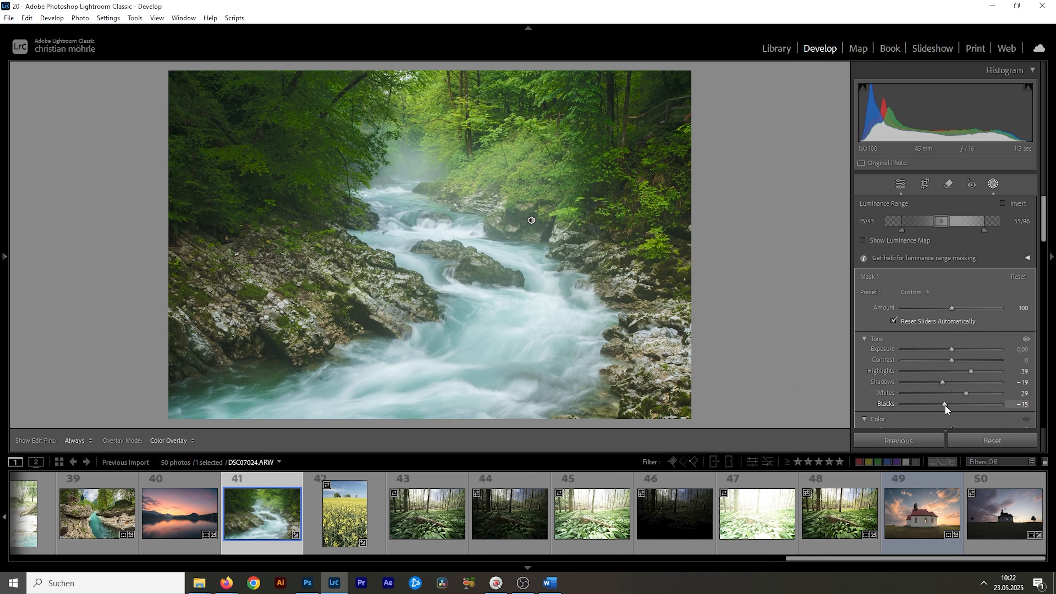
double_click(945, 404)
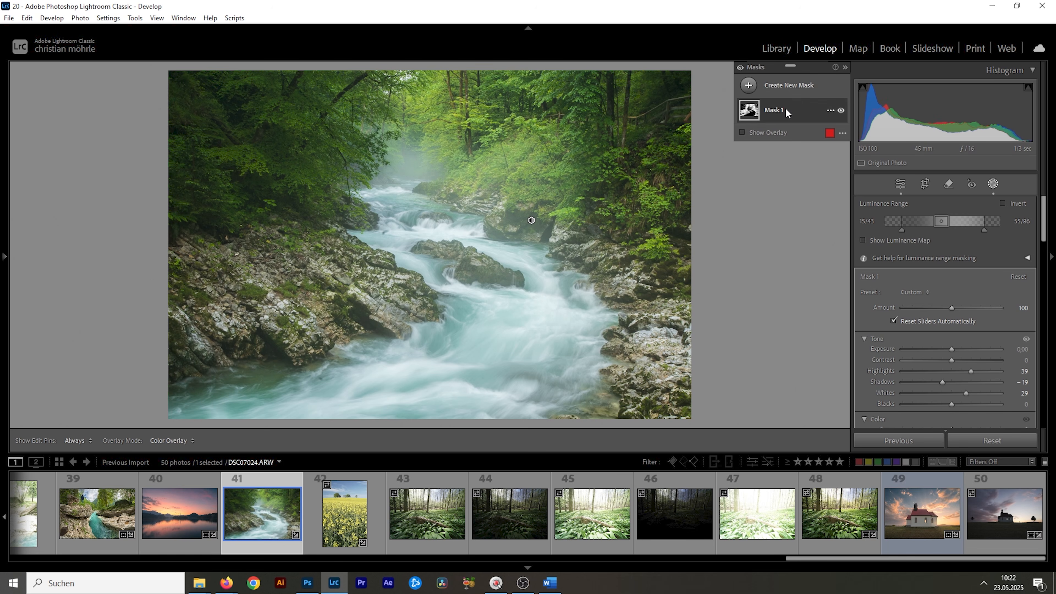
click(841, 111)
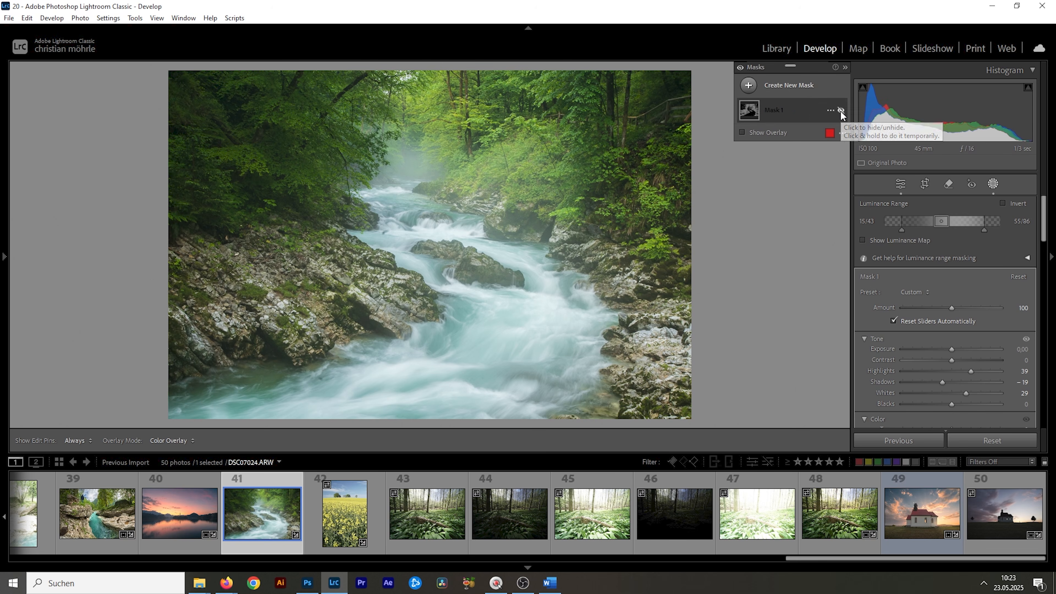
- Show the river photo's luminance mask again
click(841, 110)
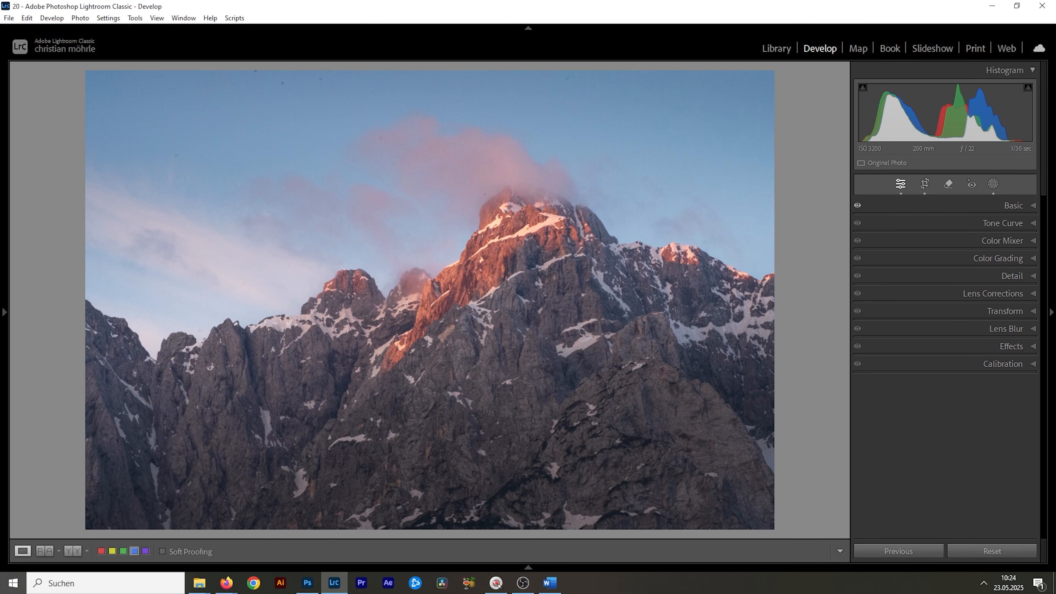
- Add a color range mask sampled from the mountain photo's blue sky, trying Refine at 77 and resetting it to 50
click(993, 183)
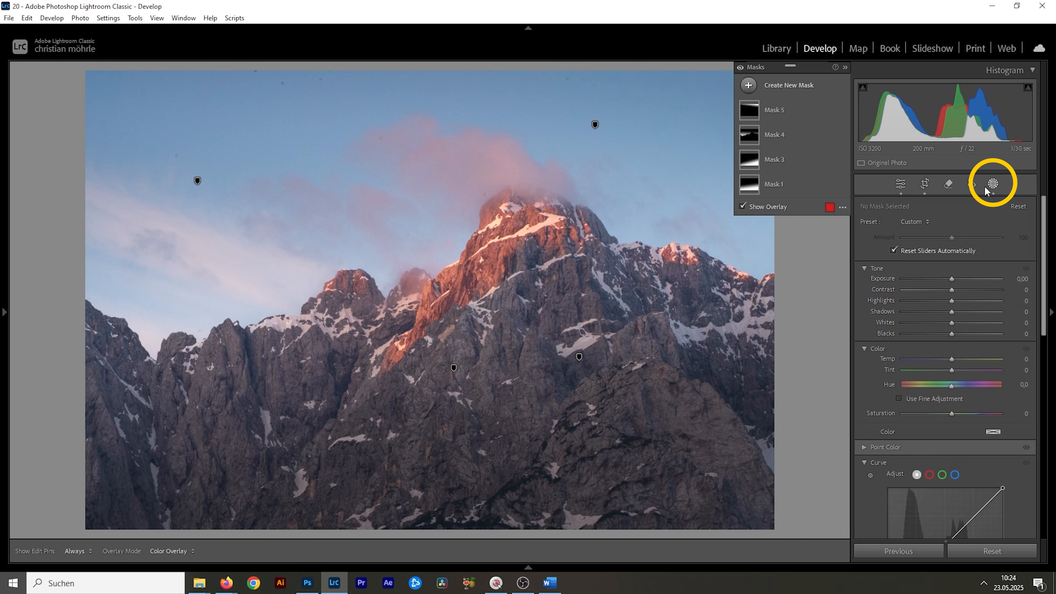
click(748, 86)
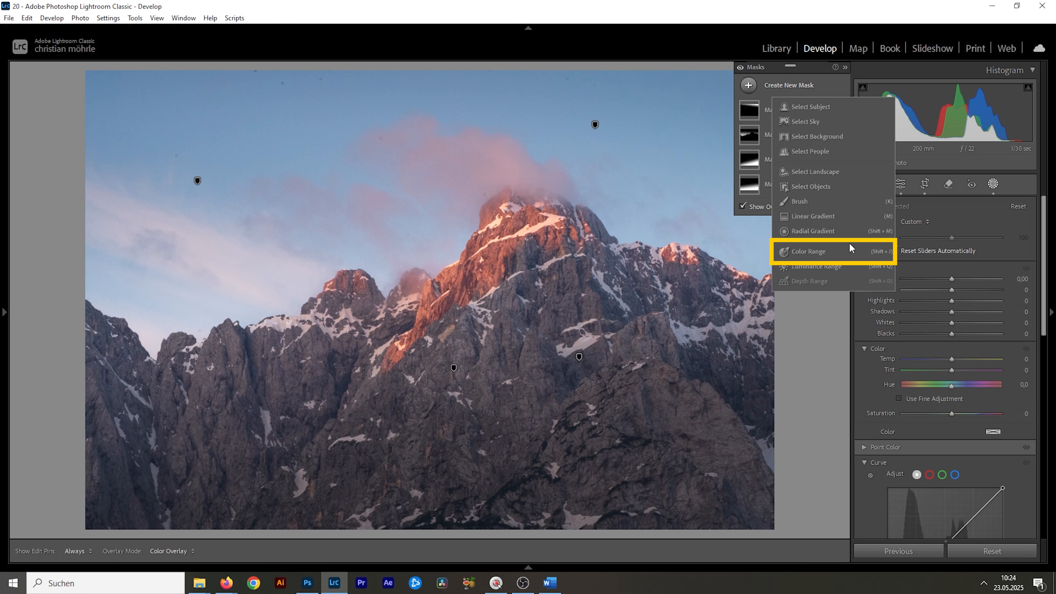
click(848, 251)
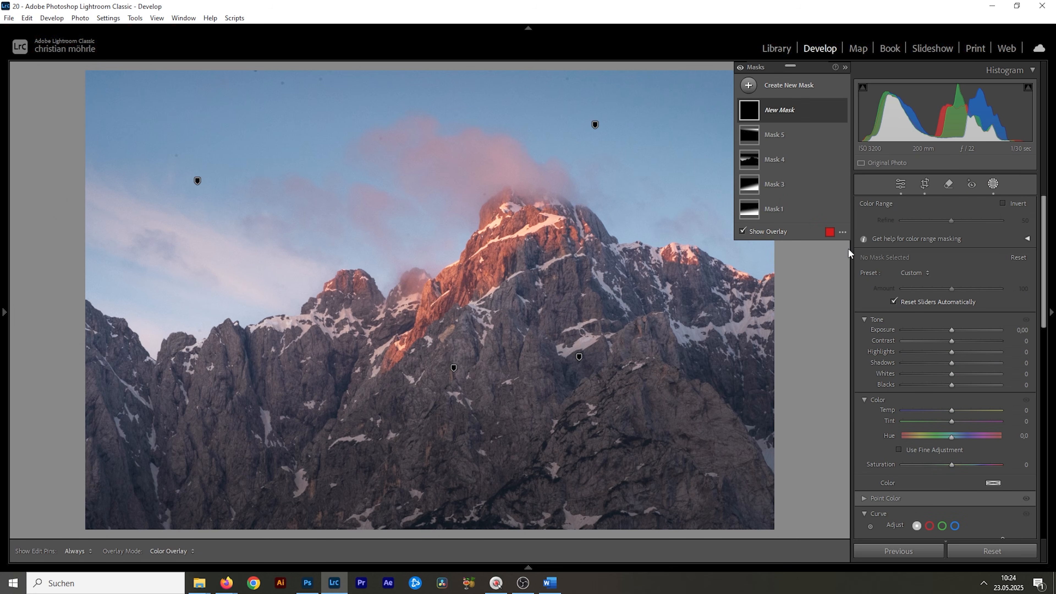
click(552, 95)
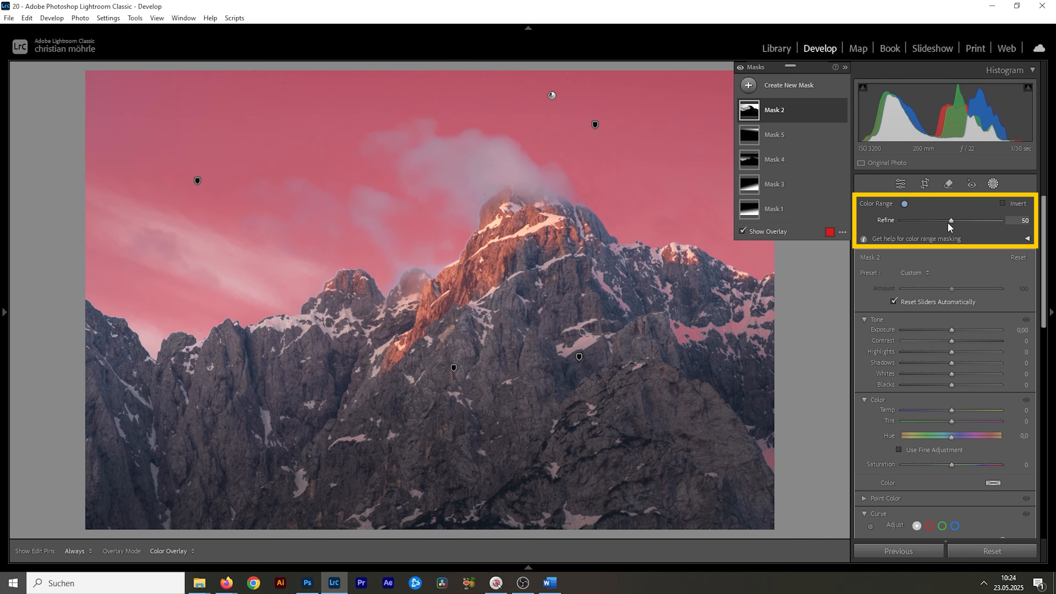
drag(951, 220, 979, 227)
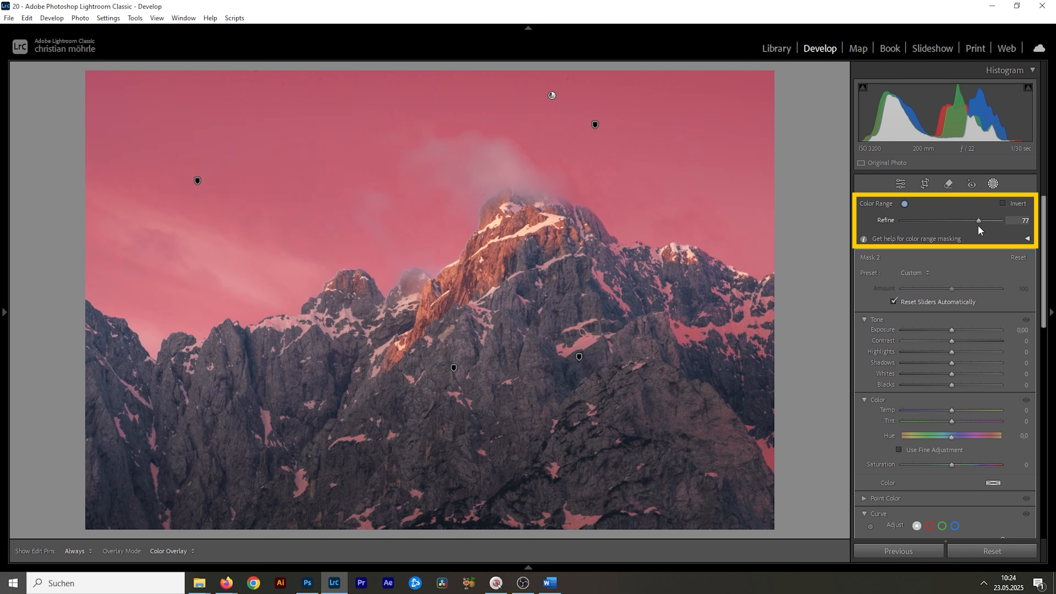
double_click(977, 225)
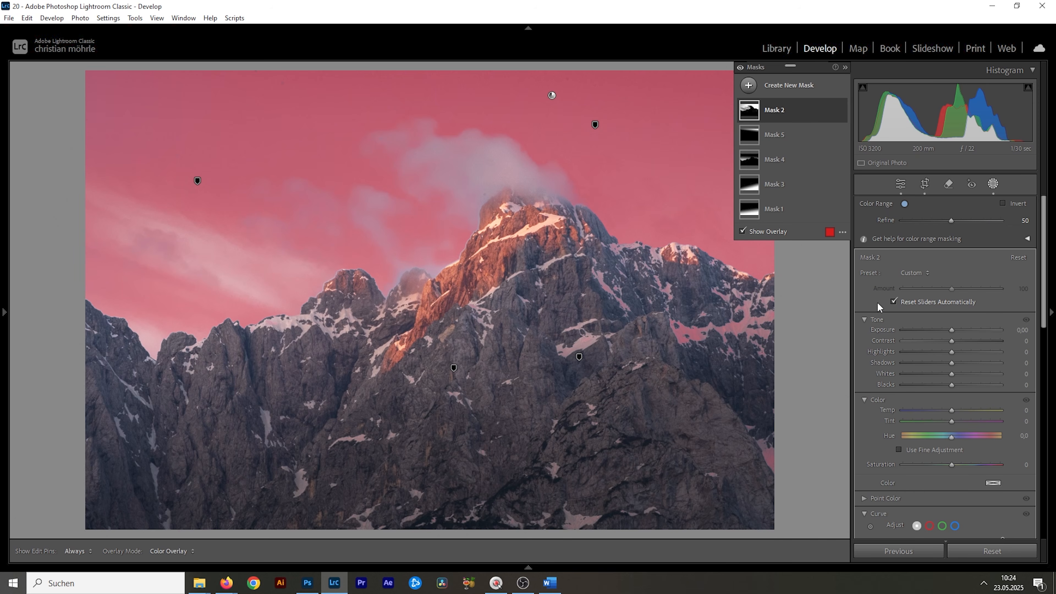
- Subtract a linear gradient from the lower part of the sky color mask, and set the mask's Exposure to −0.72
click(784, 111)
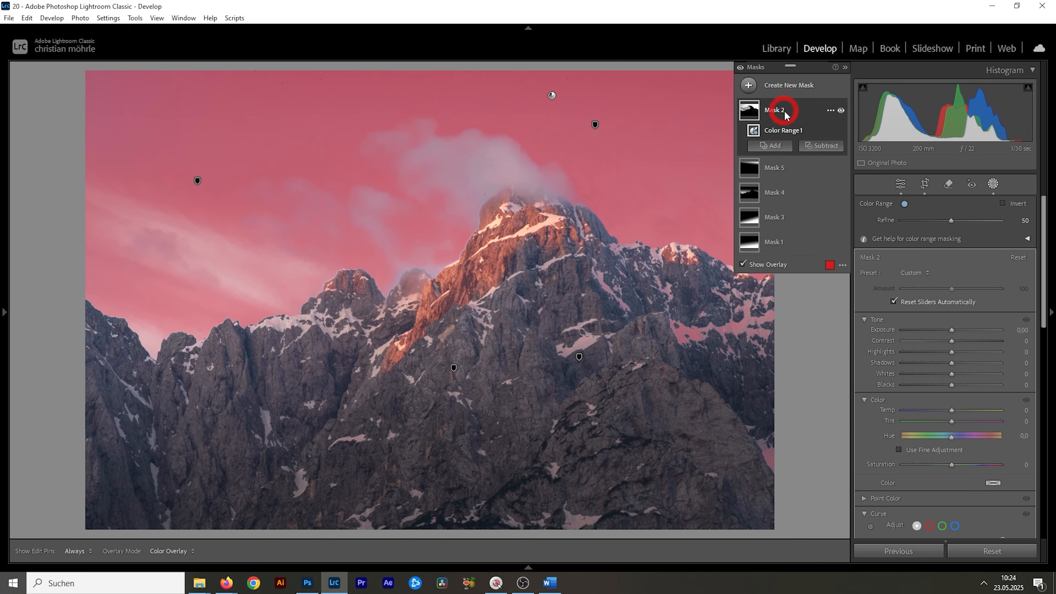
click(825, 146)
click(832, 283)
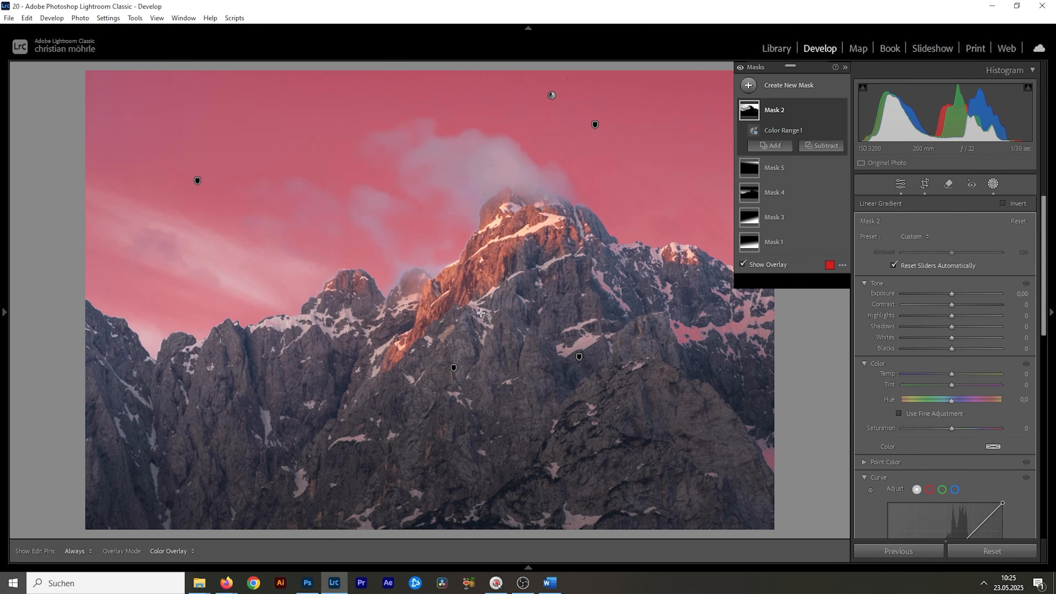
drag(414, 363, 425, 68)
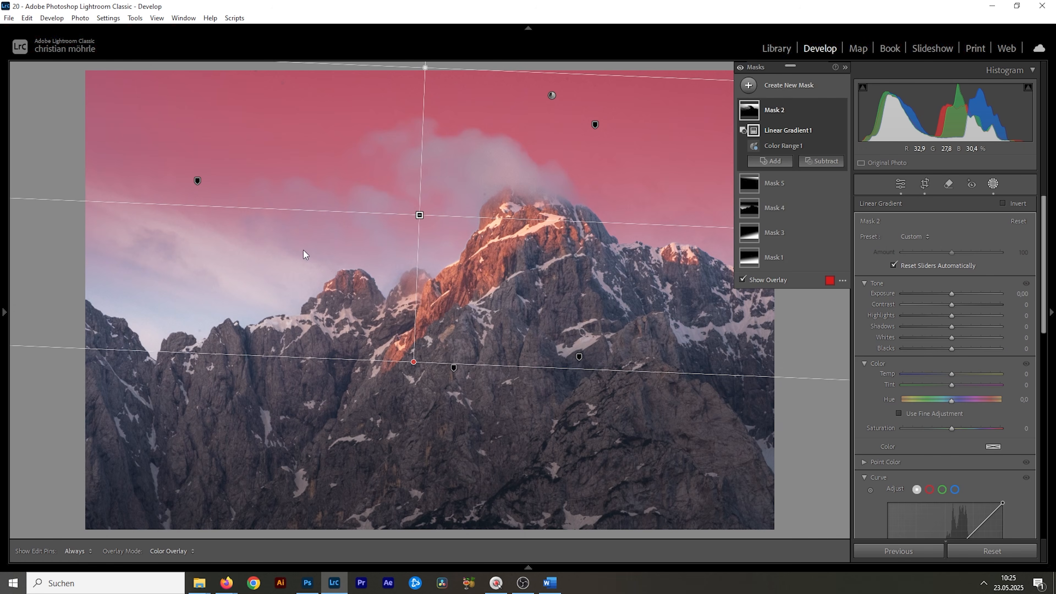
drag(421, 214, 422, 188)
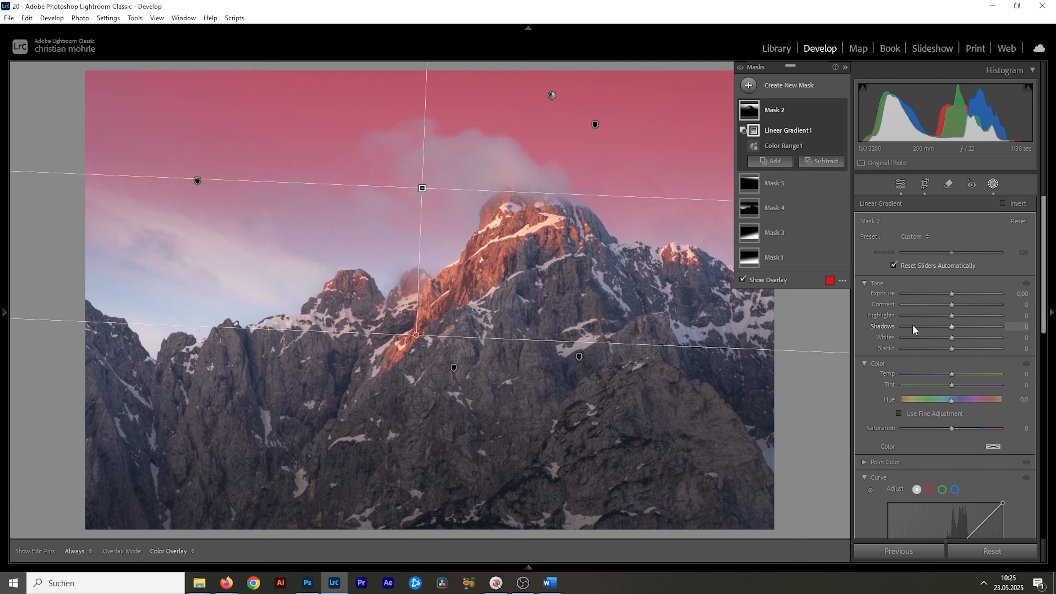
drag(952, 294, 944, 295)
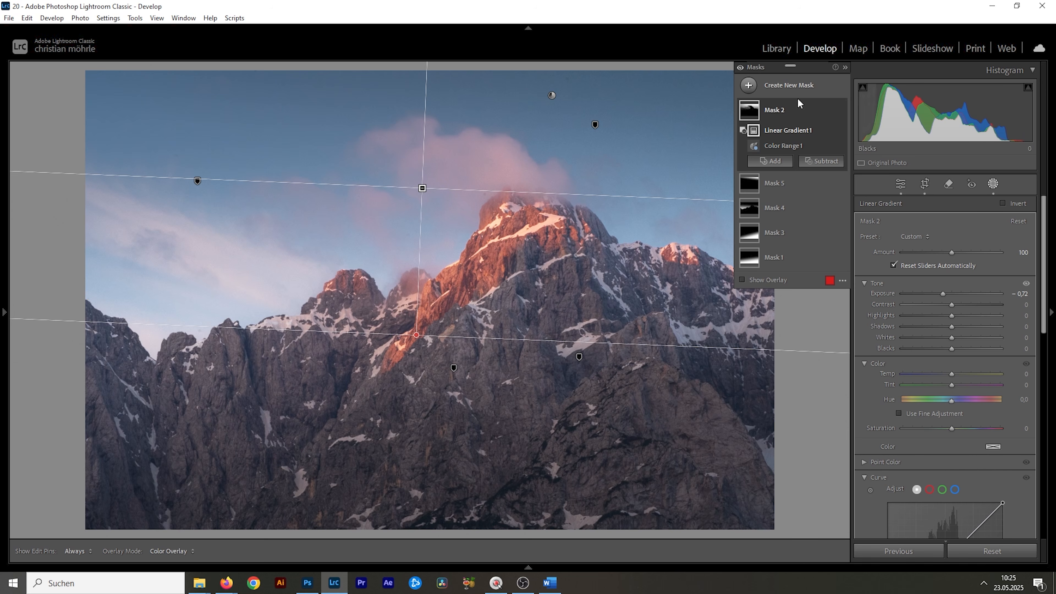
- Add another color range mask sampled from the gray rock of the mountain
click(748, 85)
click(807, 252)
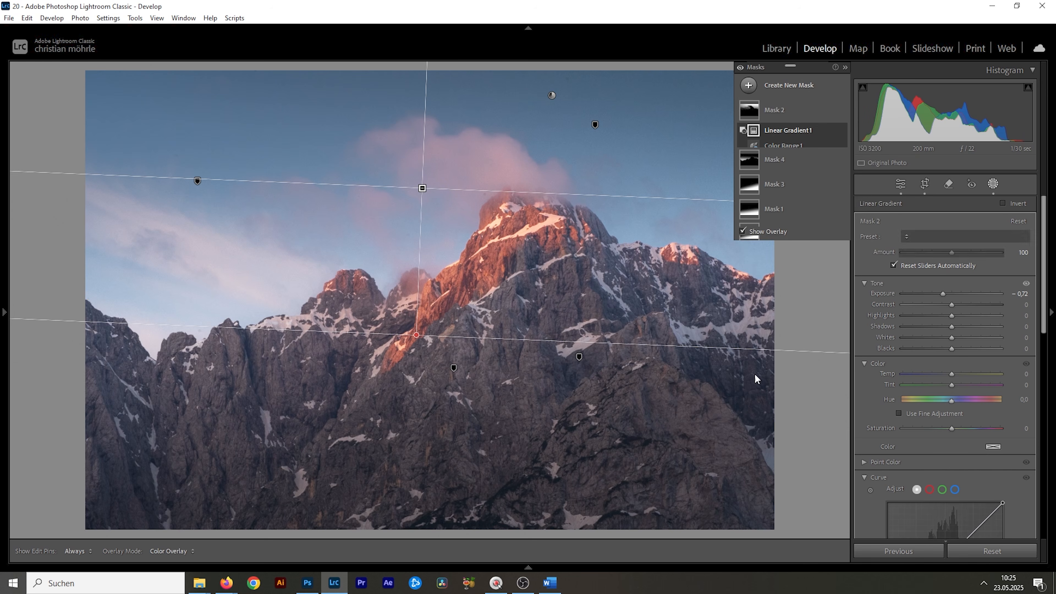
click(532, 397)
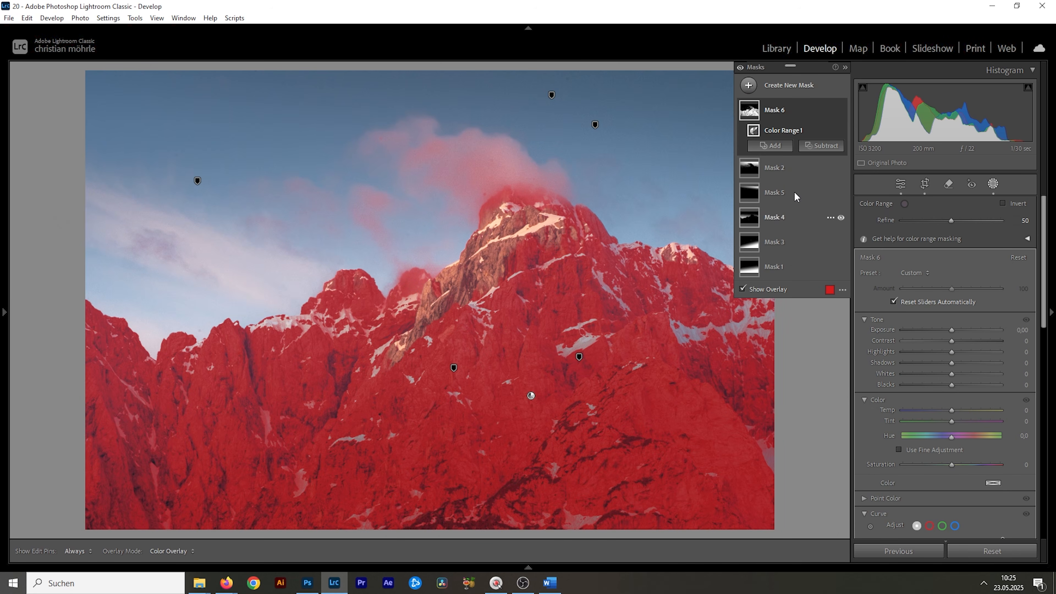
- Brush the clouds around the peak and in the sky out of the rock mask, and raise the mask's Contrast
click(823, 146)
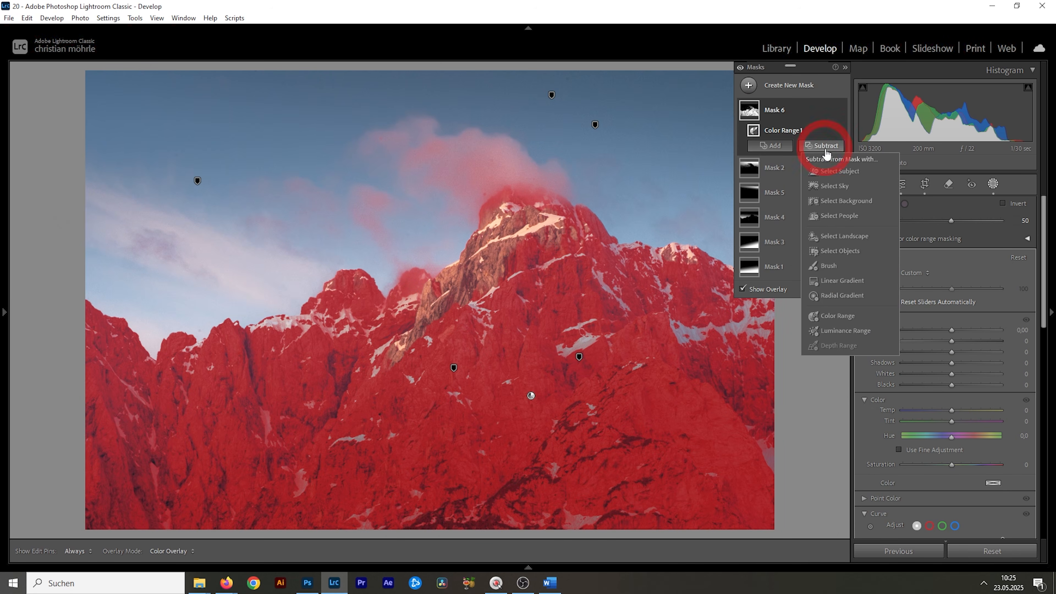
click(838, 265)
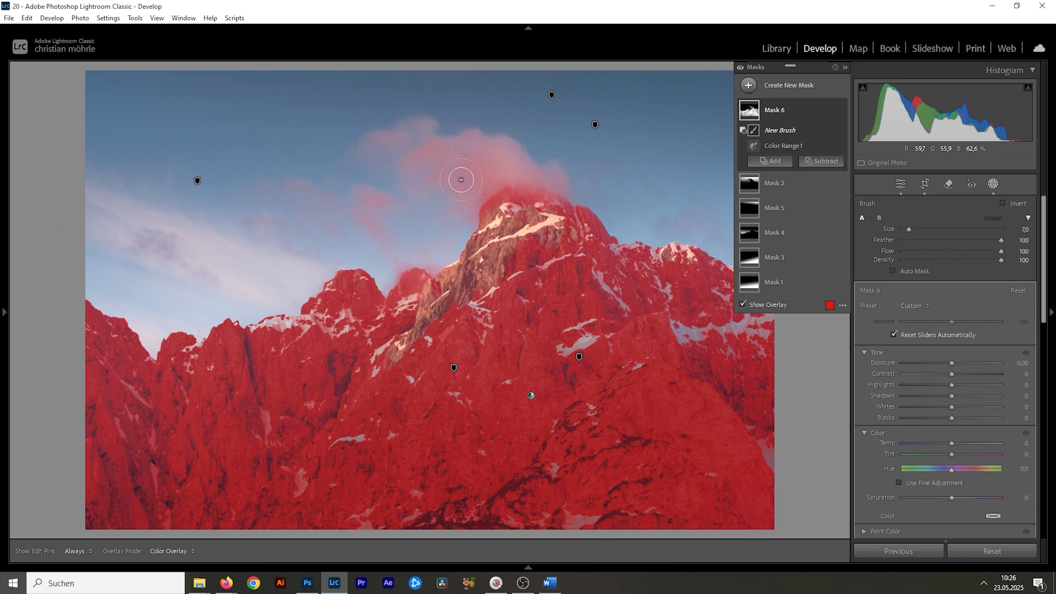
key(h)
drag(178, 245, 152, 239)
drag(544, 197, 479, 213)
drag(371, 226, 406, 246)
key(h)
drag(952, 373, 968, 375)
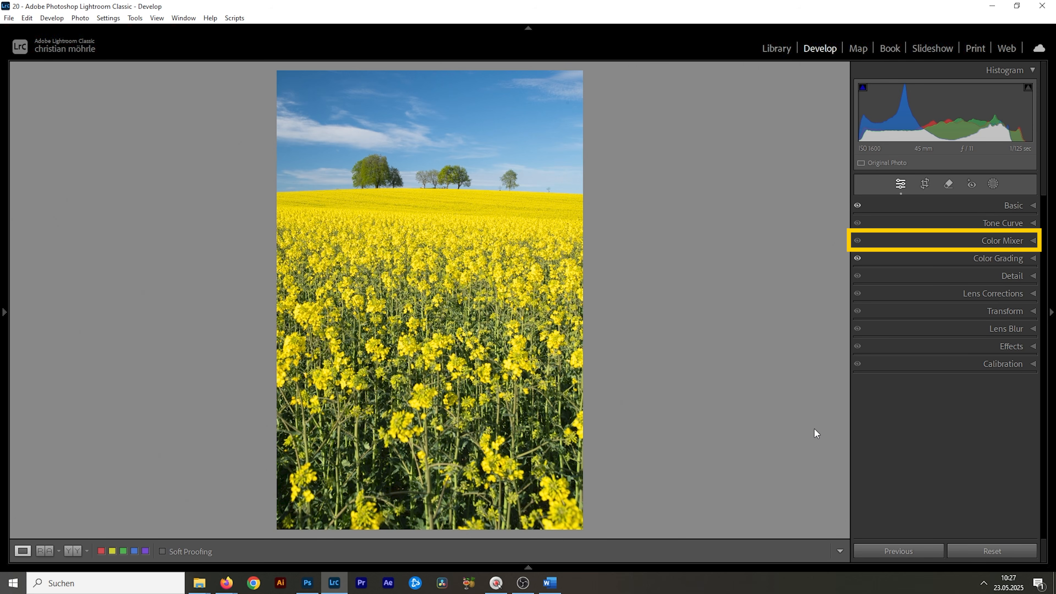
- Adjust the rapeseed field photo's Color Mixer luminance, setting Yellow to +14 and Blue to −24 and raising Green
click(1011, 241)
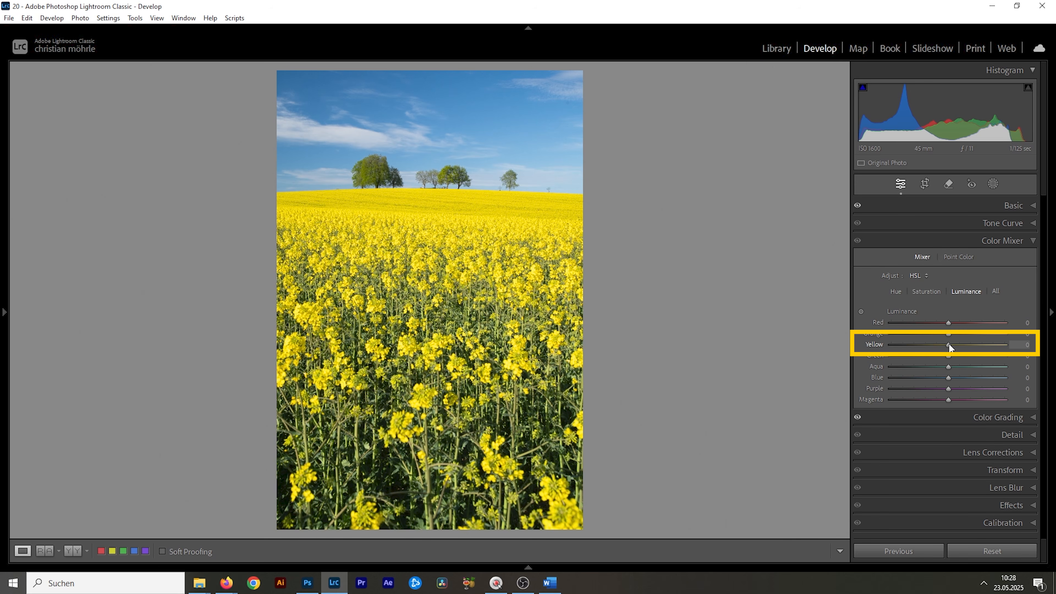
drag(950, 347, 958, 348)
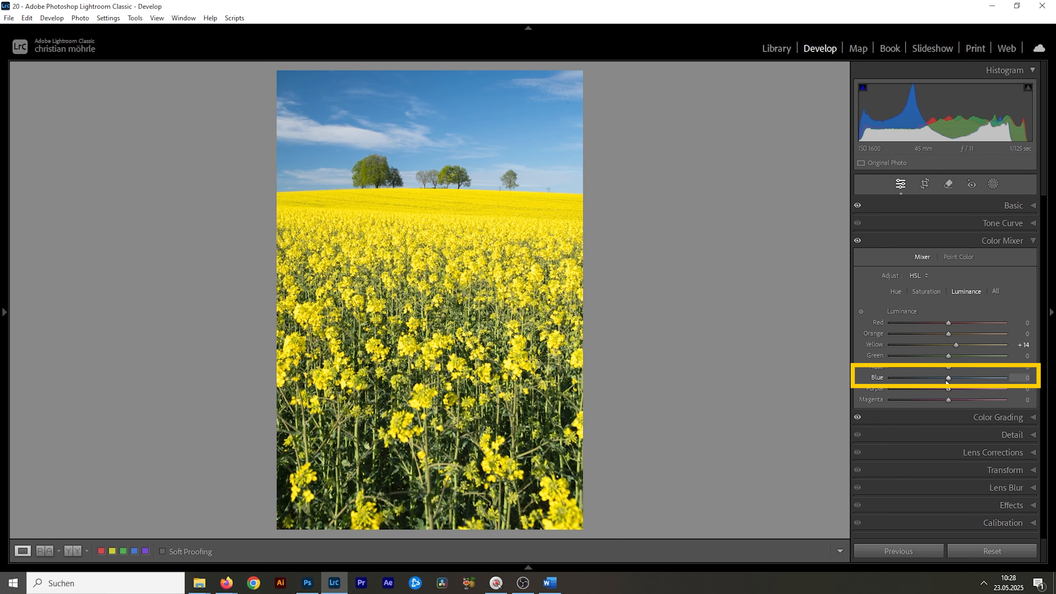
drag(949, 378, 932, 377)
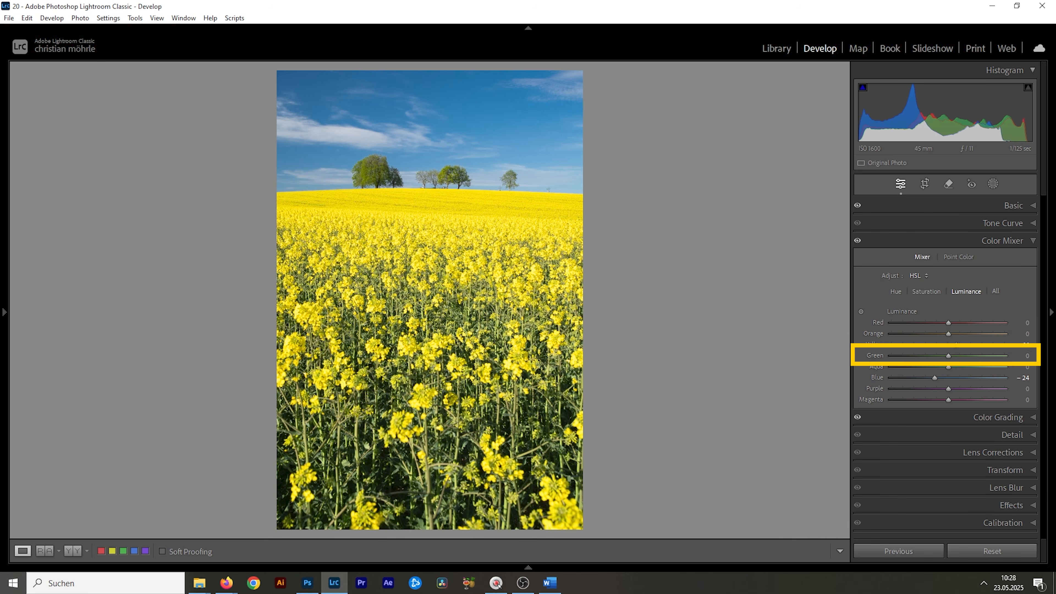
drag(953, 356, 959, 354)
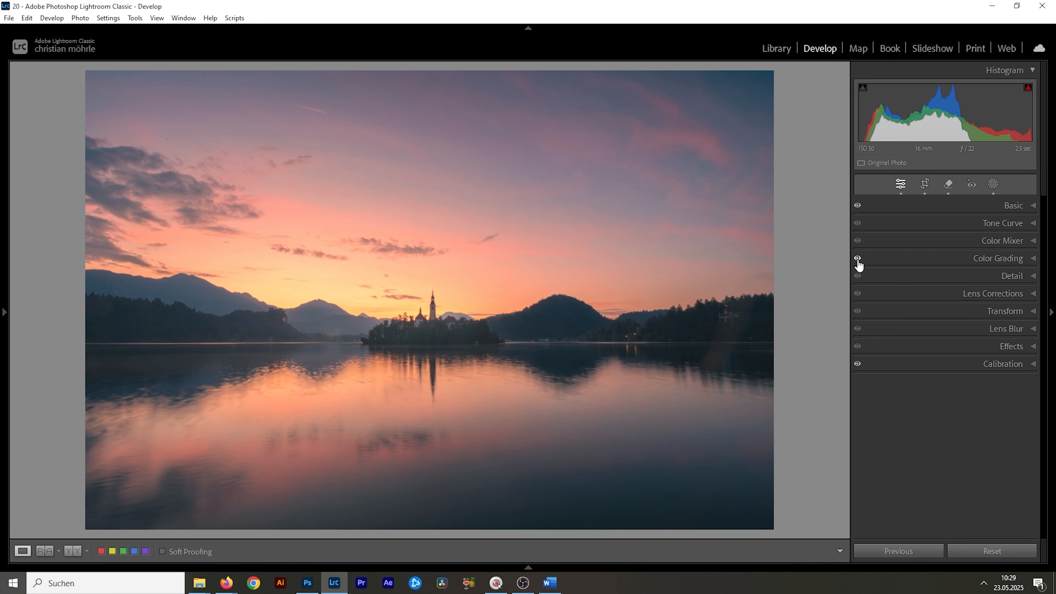
- Review the lake sunset photo's Color Grading wheels for shadows, highlights, midtones and global color
click(1015, 259)
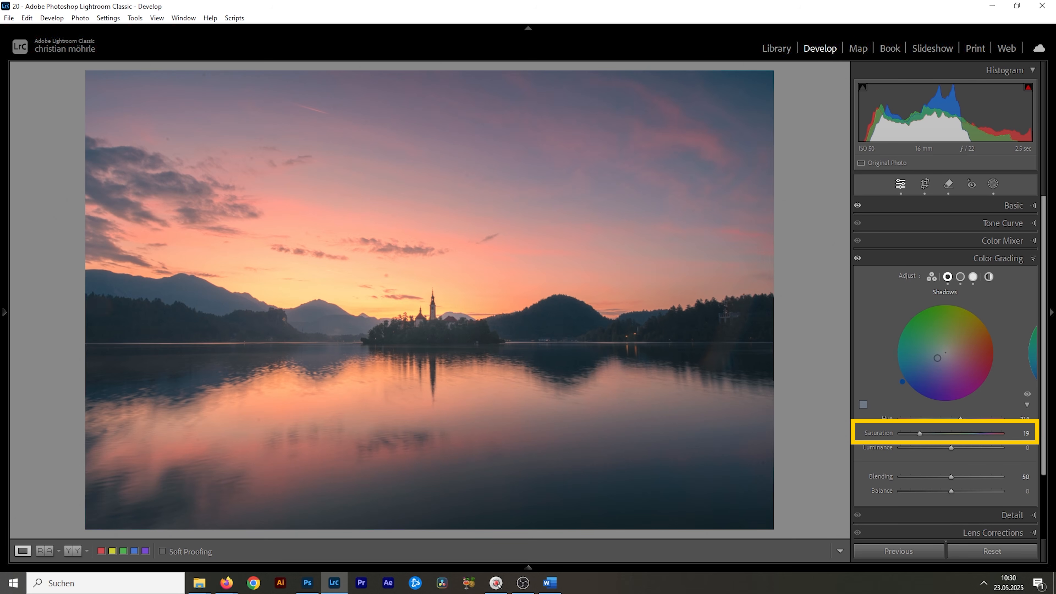
click(974, 277)
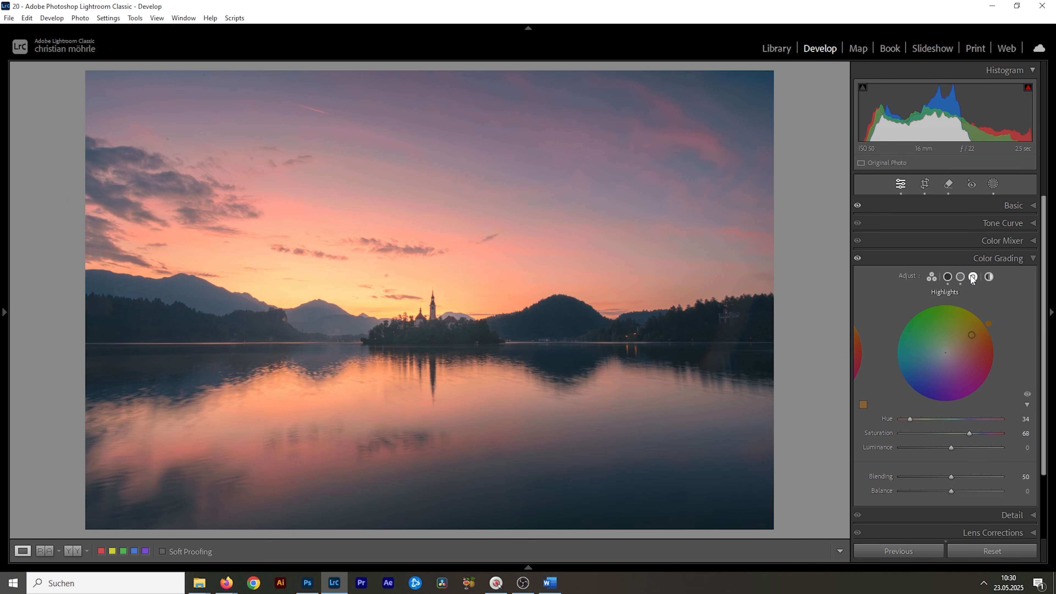
click(959, 276)
click(949, 277)
click(990, 277)
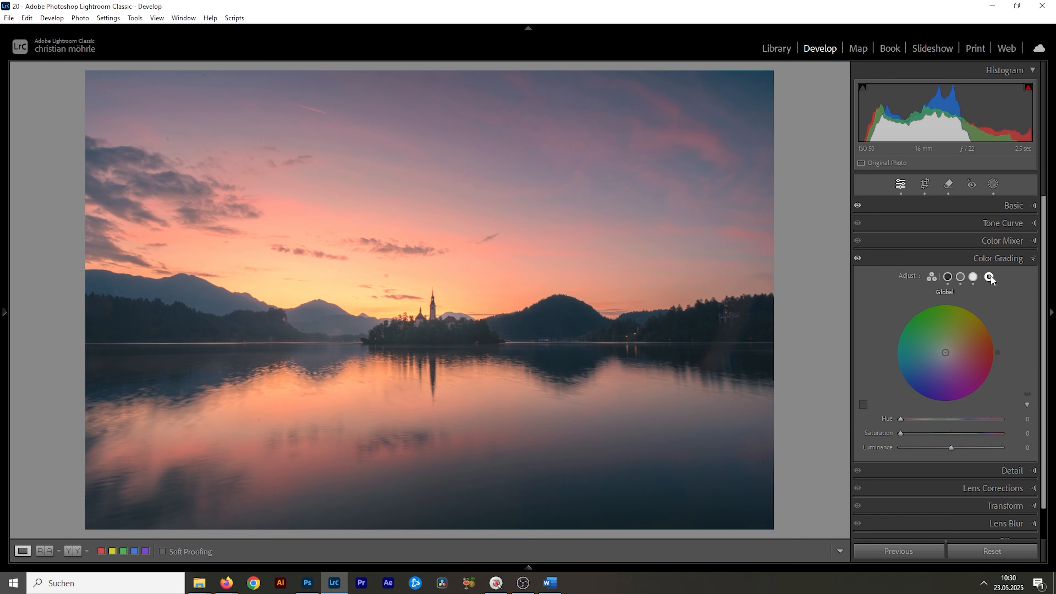
- Raise the Color Grading luminance of the highlights in the lake sunset photo
click(973, 277)
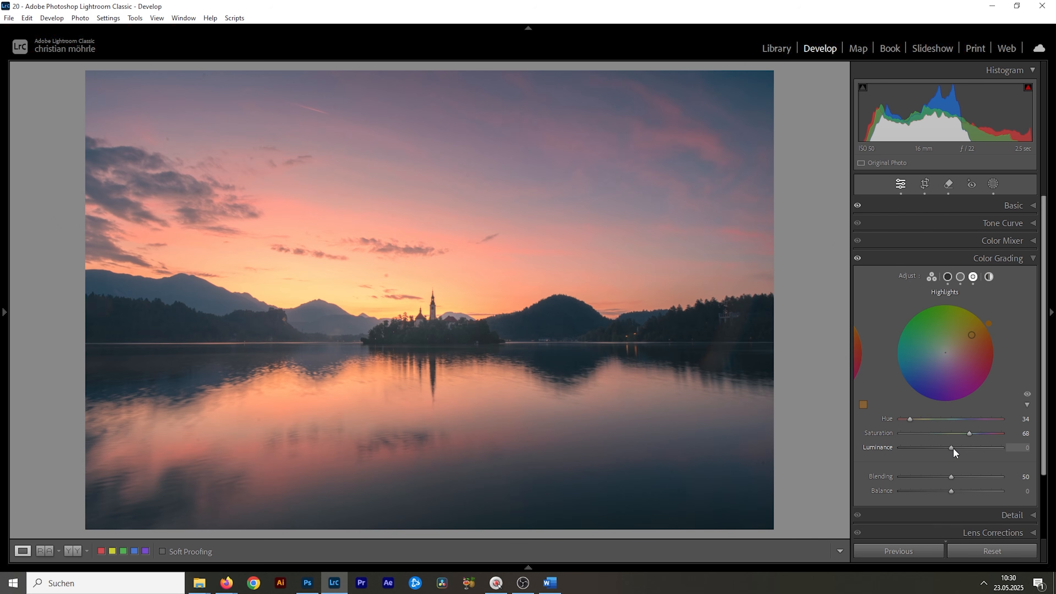
drag(955, 447, 963, 449)
drag(970, 450, 969, 450)
- Slightly lower the Color Grading luminance of the midtones and set the shadows' luminance to −10
click(960, 277)
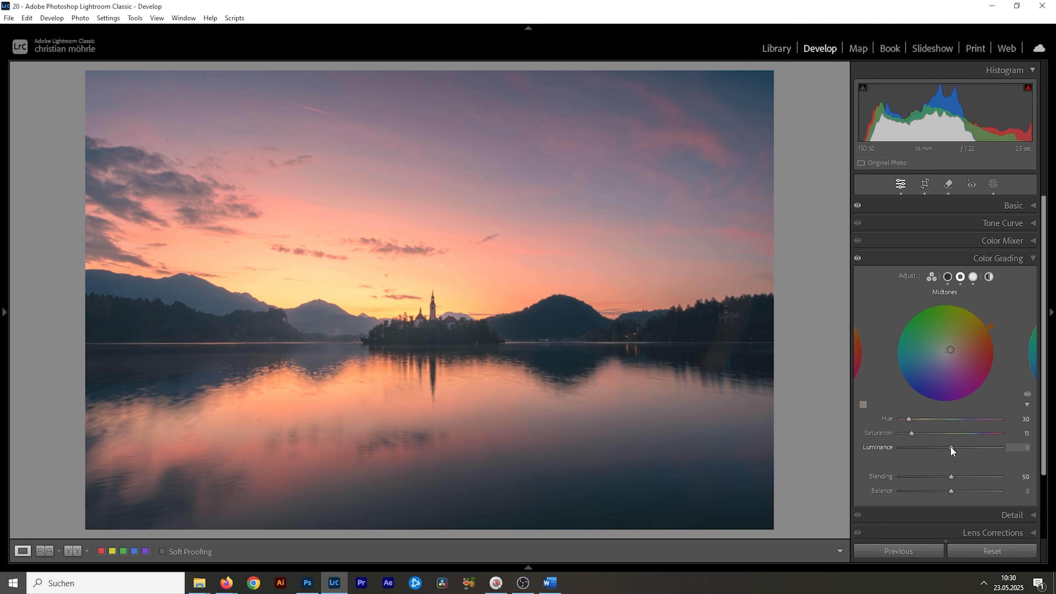
drag(951, 451, 946, 448)
click(947, 277)
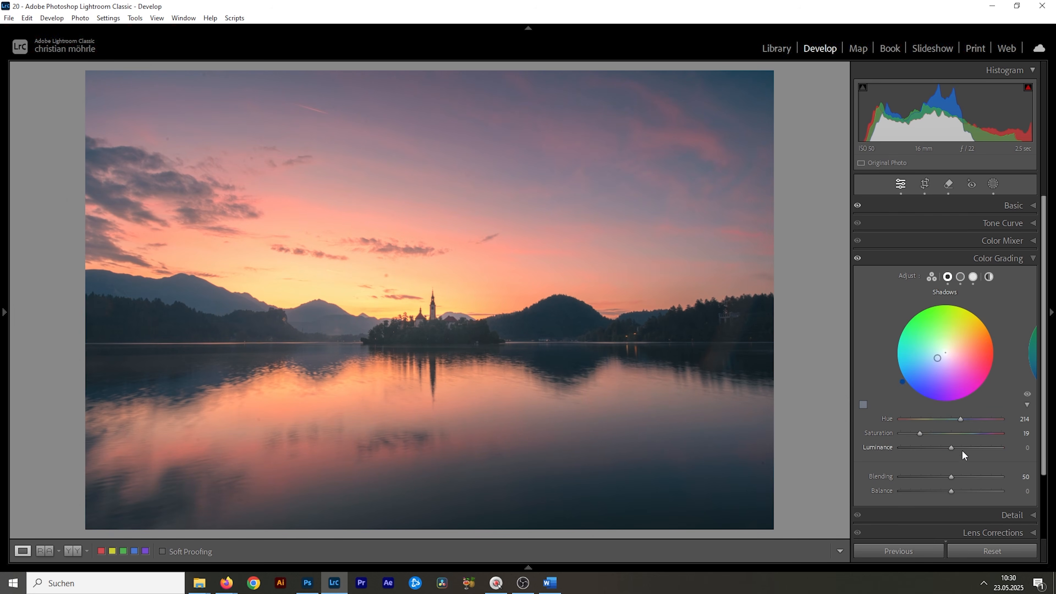
drag(952, 450, 946, 447)
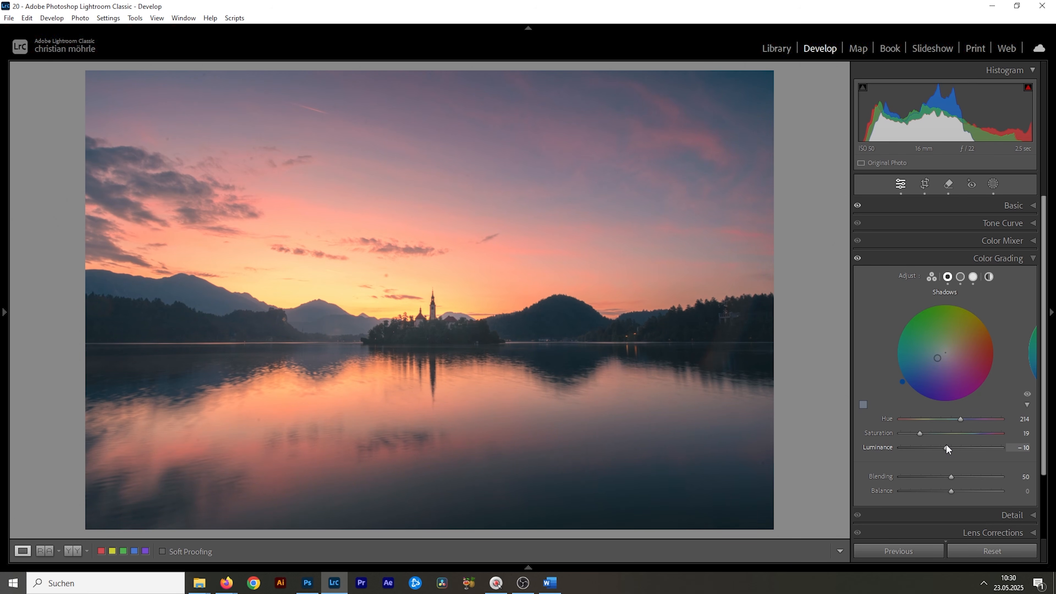
- Set the global Color Grading luminance to +20
click(990, 277)
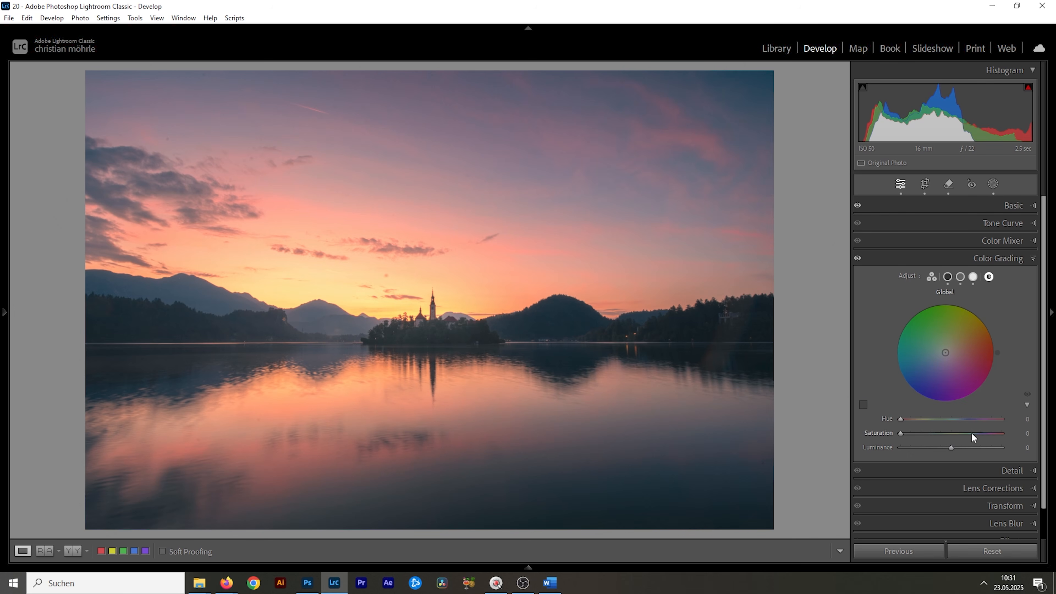
drag(952, 449, 961, 448)
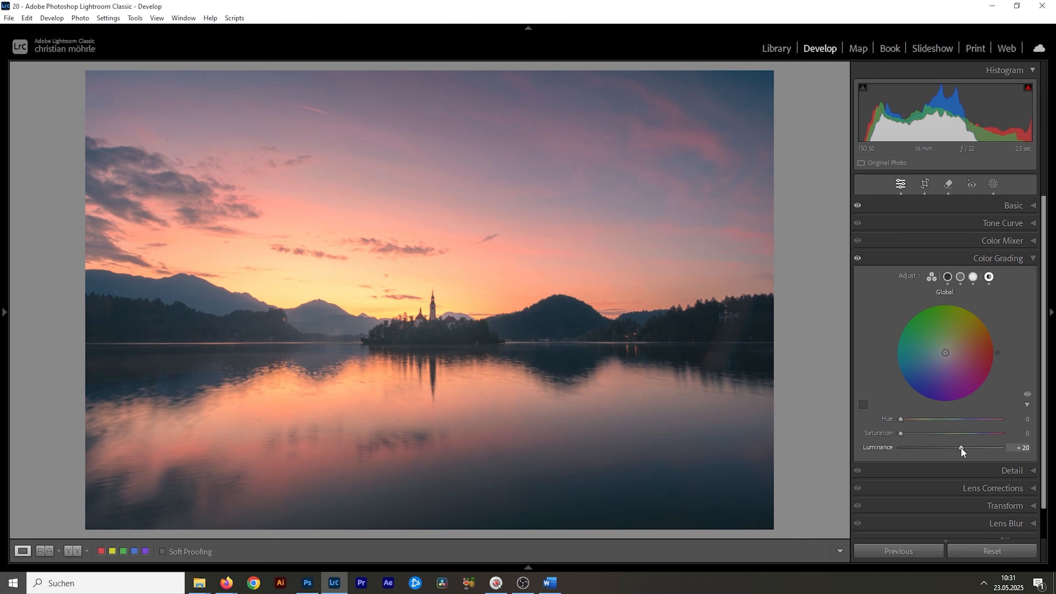